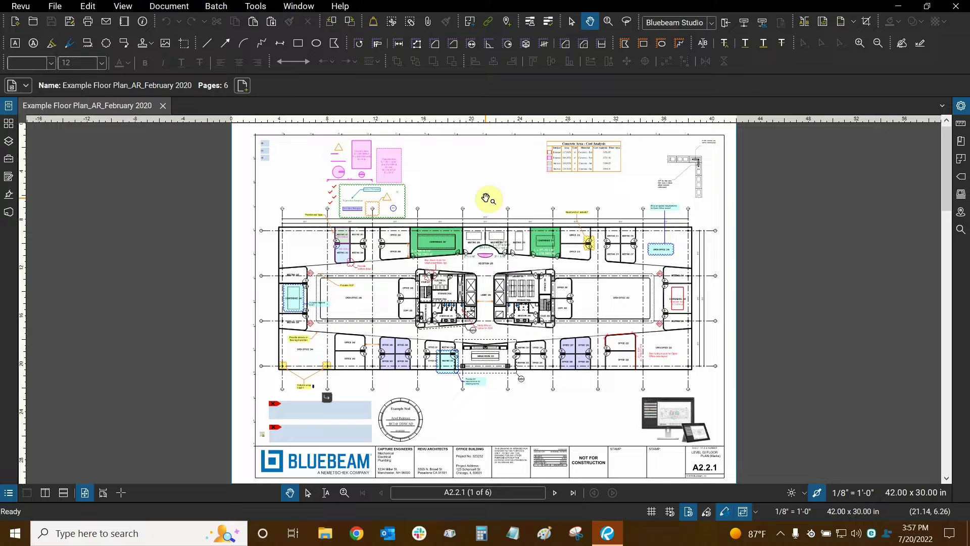
Step: Open the Measurements panel and zoom to the 30'-0" dimension between grids 04 and 05
{"action": "left_click", "coordinate": [256, 6]}
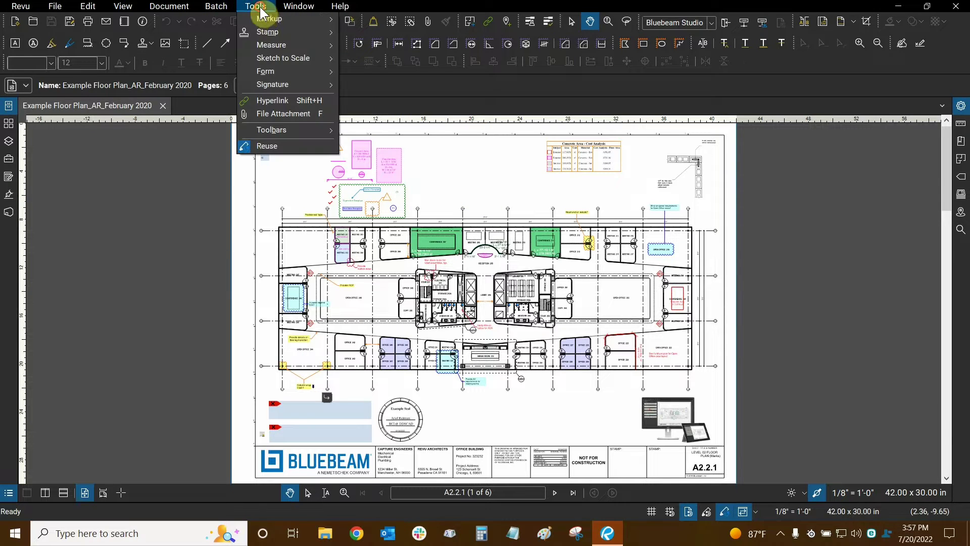
{"action": "mouse_move", "coordinate": [276, 46]}
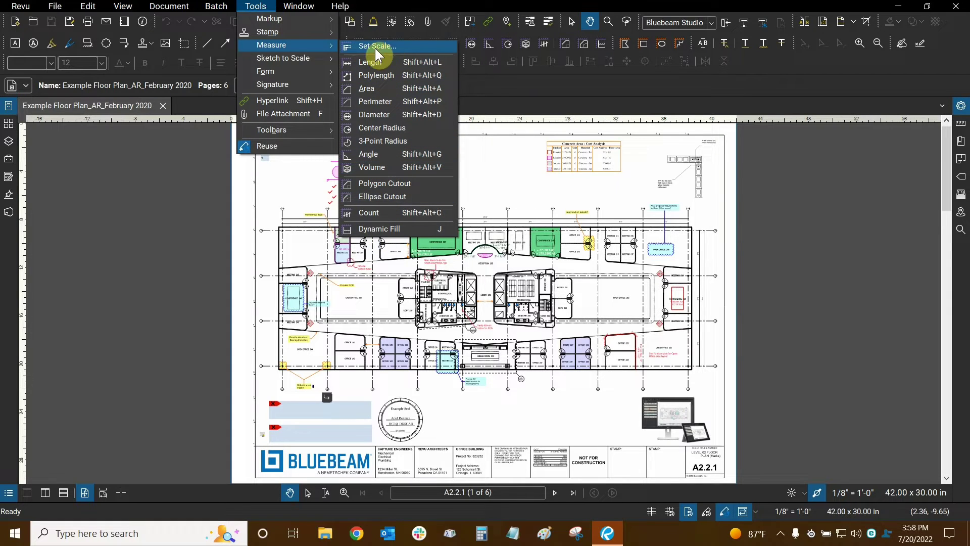
{"action": "left_click", "coordinate": [493, 197]}
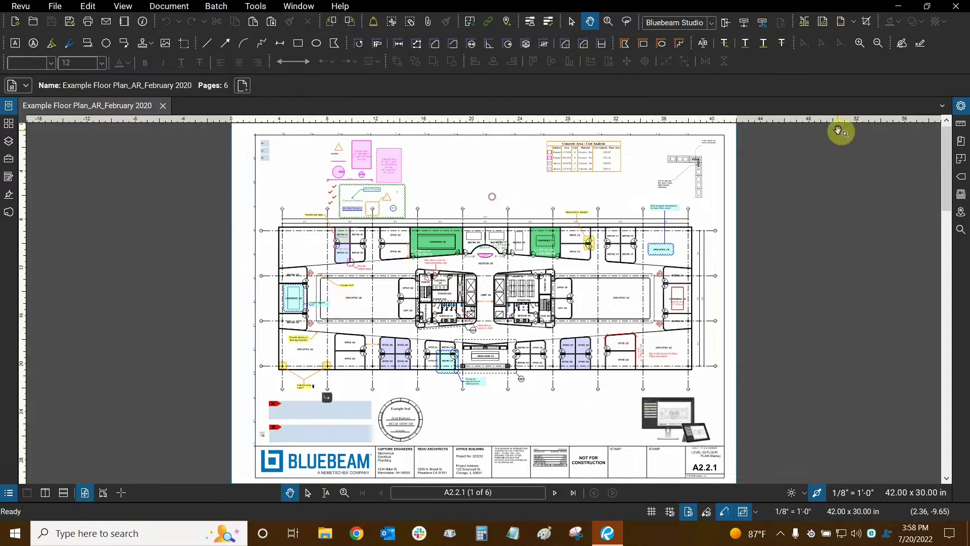
{"action": "left_click", "coordinate": [961, 125]}
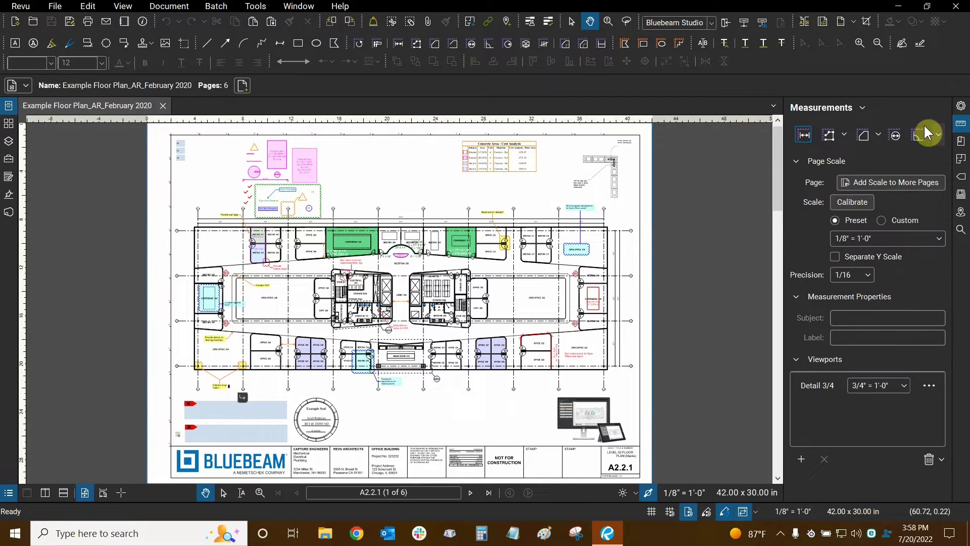
{"action": "left_click", "coordinate": [902, 183]}
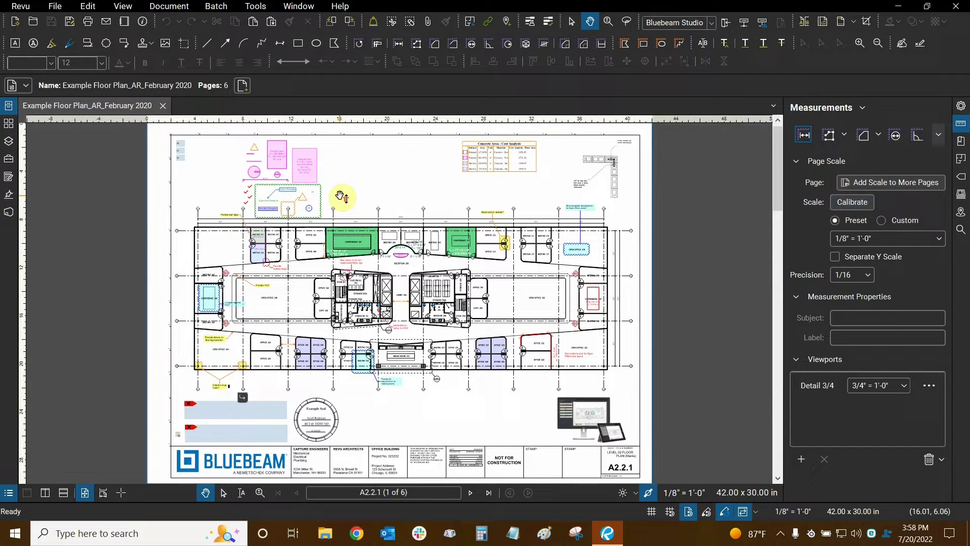
{"action": "left_click_drag", "start_coordinate": [358, 197], "coordinate": [399, 224]}
{"action": "scroll", "coordinate": [397, 250], "scroll_direction": "up", "scroll_amount": 10}
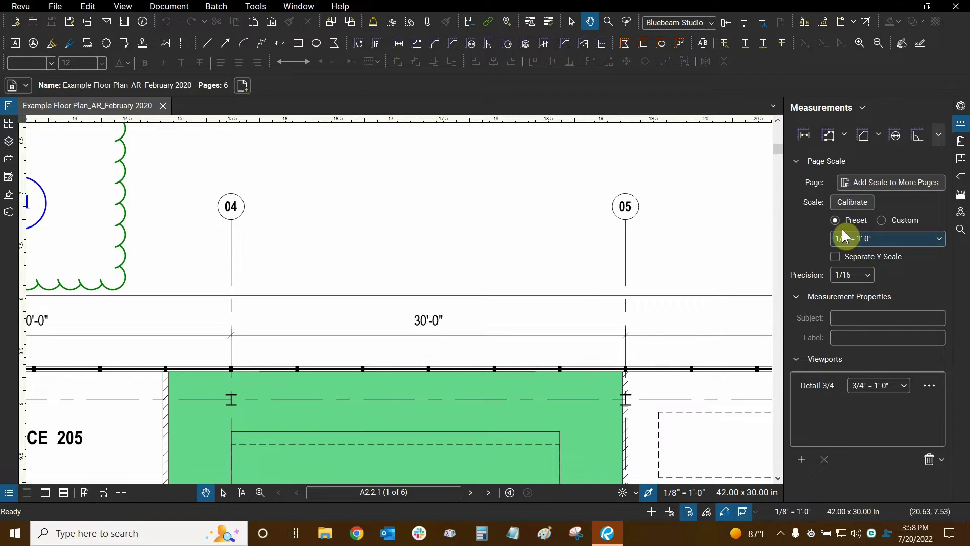
Step: Calibrate by measuring across the 30'-0" dimension from grid 04 to grid 05 (3.749997 in)
{"action": "left_click", "coordinate": [852, 203]}
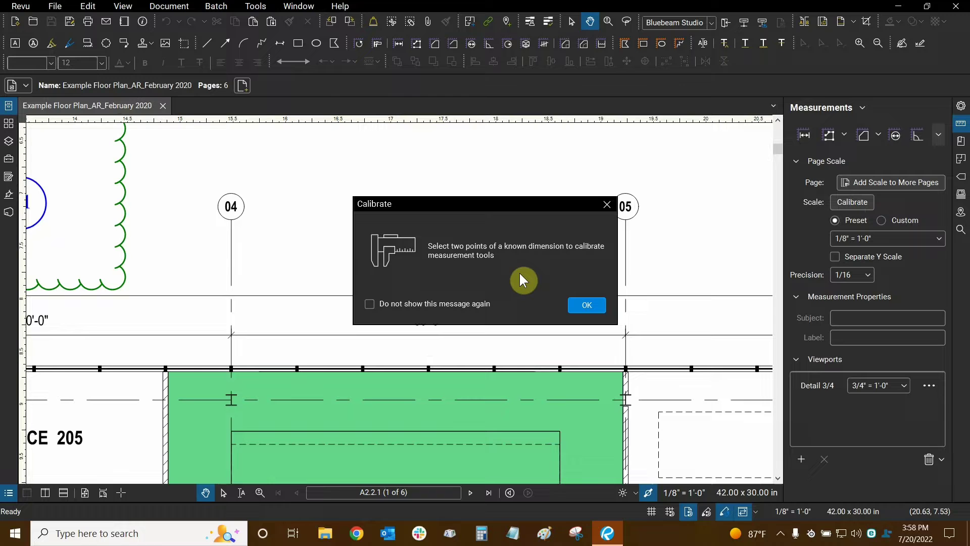
{"action": "left_click", "coordinate": [586, 305]}
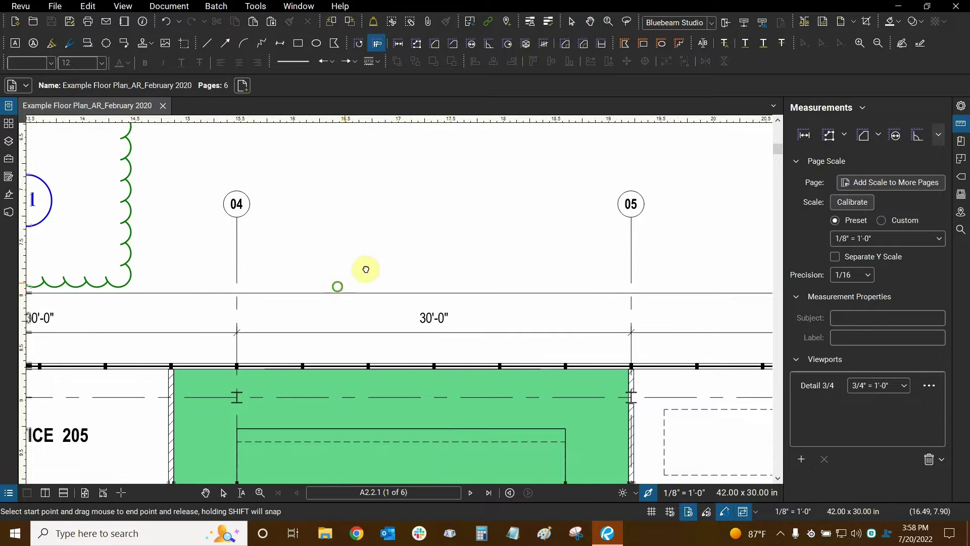
{"action": "scroll", "coordinate": [426, 245], "scroll_direction": "up", "scroll_amount": 5}
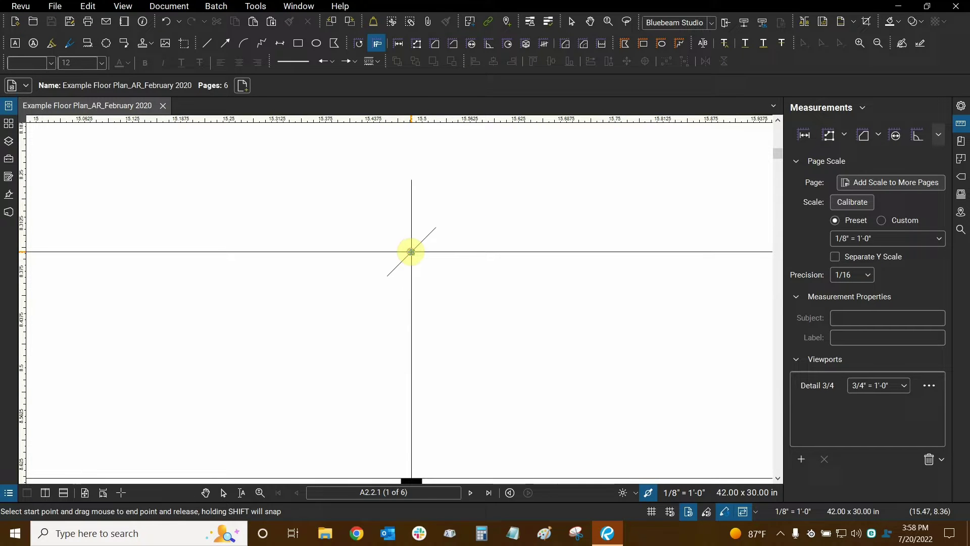
{"action": "mouse_move", "coordinate": [412, 252]}
{"action": "left_mouse_down"}
{"action": "mouse_move", "coordinate": [513, 202]}
{"action": "mouse_move", "coordinate": [459, 216]}
{"action": "mouse_move", "coordinate": [466, 230]}
{"action": "mouse_move", "coordinate": [599, 171]}
{"action": "mouse_move", "coordinate": [671, 162]}
{"action": "mouse_move", "coordinate": [595, 249]}
{"action": "mouse_move", "coordinate": [690, 256]}
{"action": "mouse_move", "coordinate": [650, 265]}
{"action": "mouse_move", "coordinate": [630, 280]}
{"action": "left_mouse_up"}
{"action": "scroll", "coordinate": [513, 201], "scroll_direction": "down", "scroll_amount": 3}
{"action": "scroll", "coordinate": [600, 171], "scroll_direction": "down", "scroll_amount": 2}
{"action": "scroll", "coordinate": [671, 162], "scroll_direction": "down", "scroll_amount": 2}
{"action": "scroll", "coordinate": [690, 256], "scroll_direction": "up", "scroll_amount": 2}
{"action": "scroll", "coordinate": [657, 263], "scroll_direction": "up", "scroll_amount": 4}
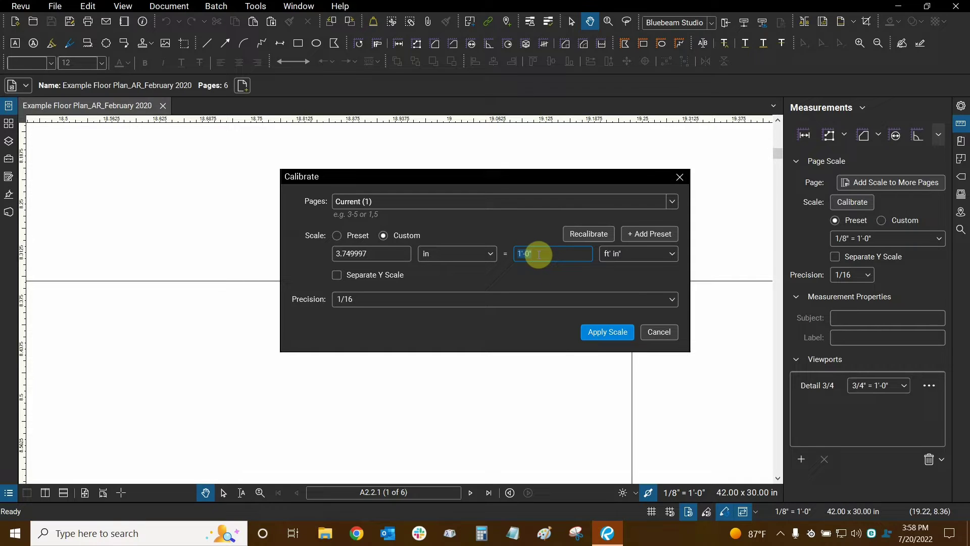
Step: Enter 30 as the calibration distance, keeping feet and inches as the unit
{"action": "type", "text": "30"}
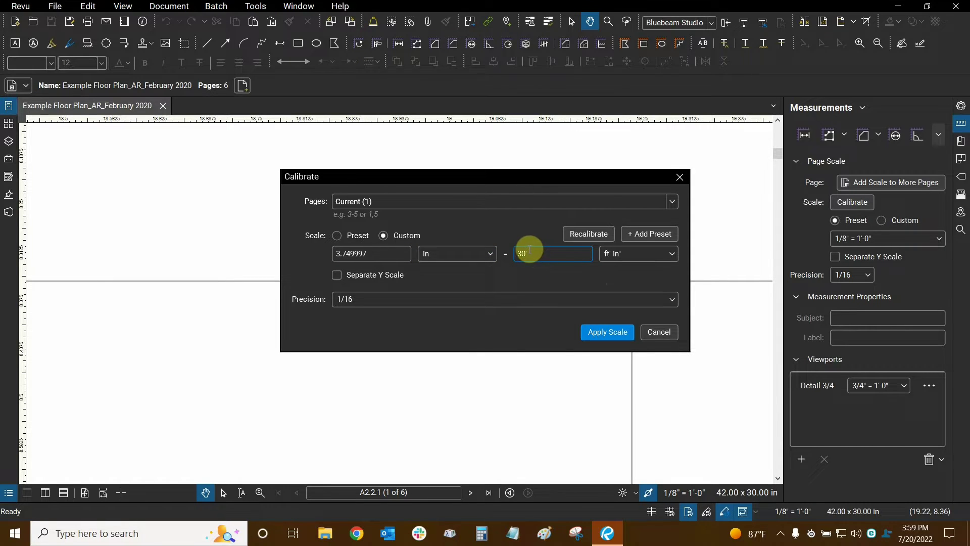
{"action": "left_click", "coordinate": [638, 251]}
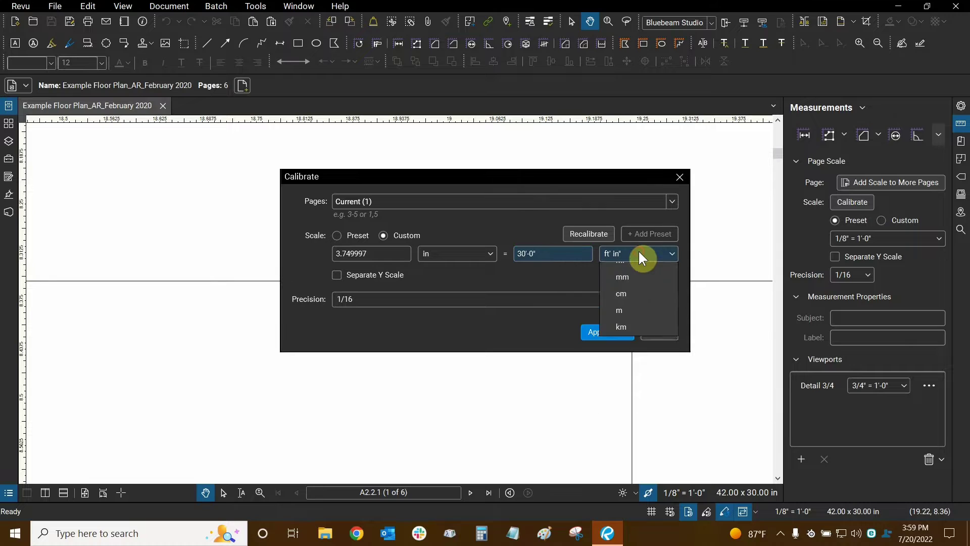
{"action": "left_click", "coordinate": [638, 250]}
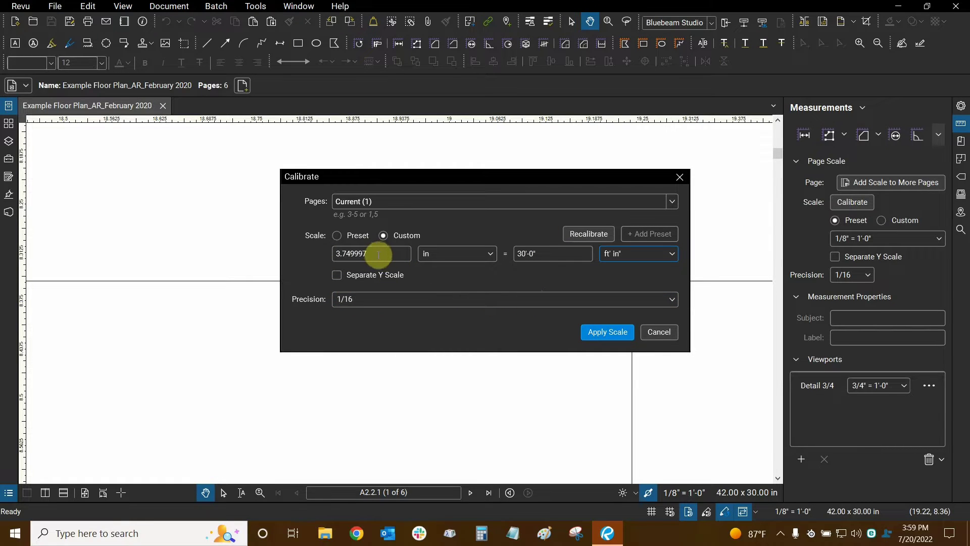
{"action": "left_click_drag", "start_coordinate": [379, 253], "coordinate": [342, 253]}
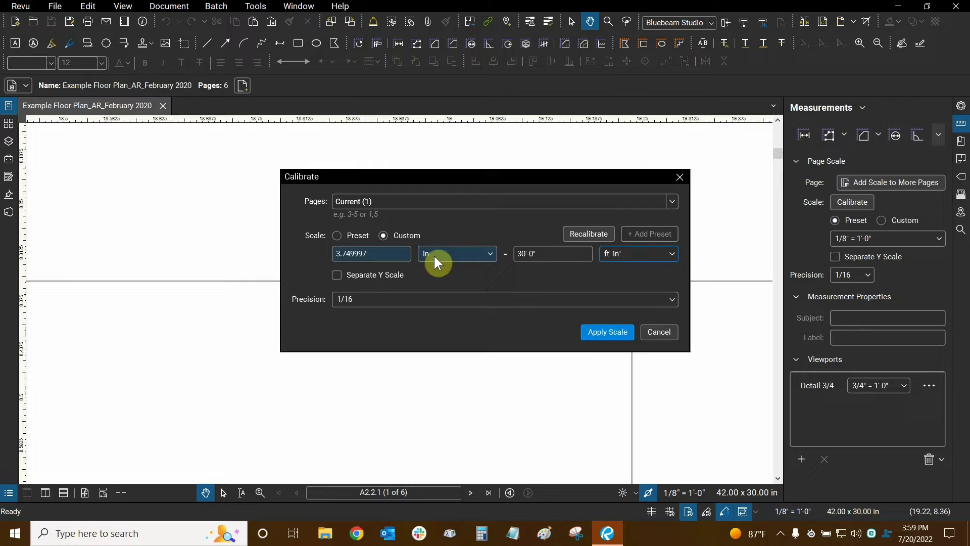
{"action": "left_click", "coordinate": [524, 254]}
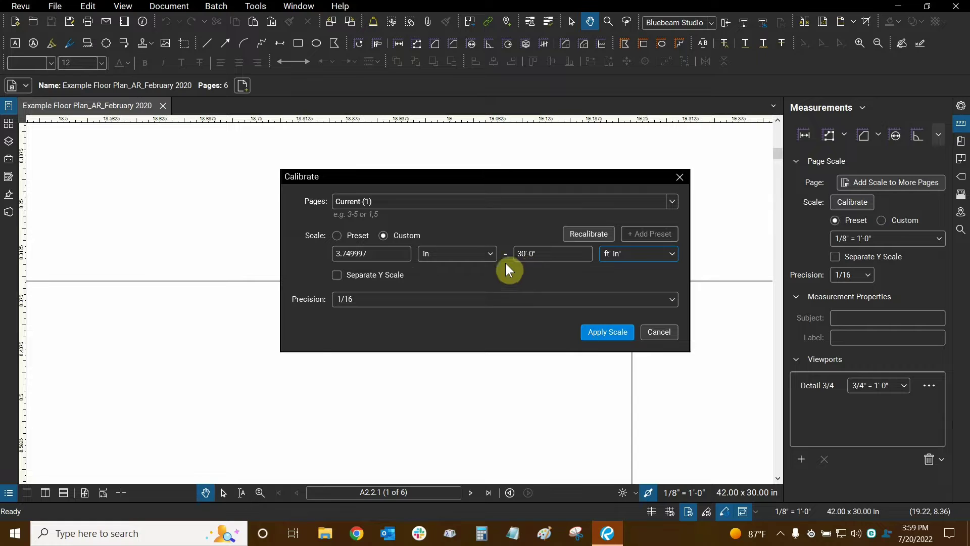
{"action": "left_click", "coordinate": [341, 236]}
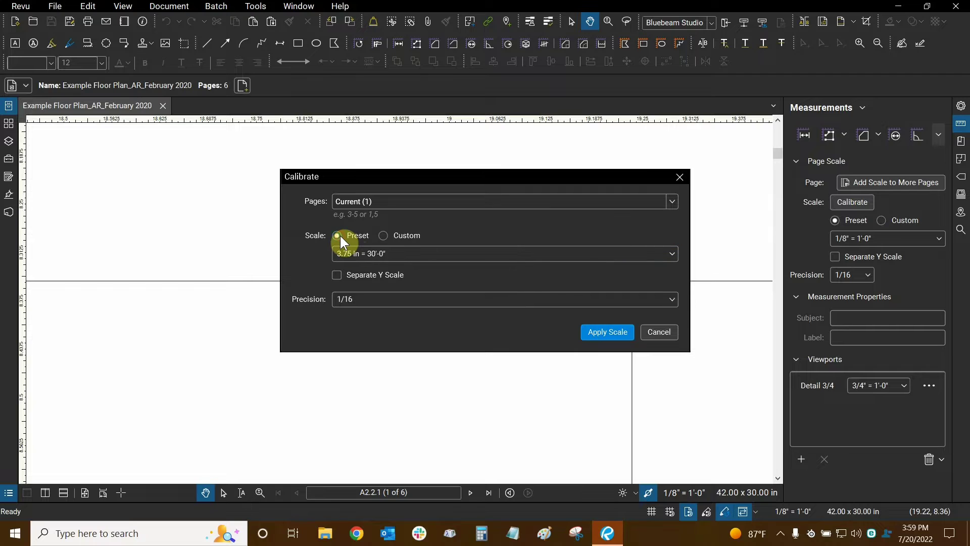
{"action": "left_click", "coordinate": [369, 254]}
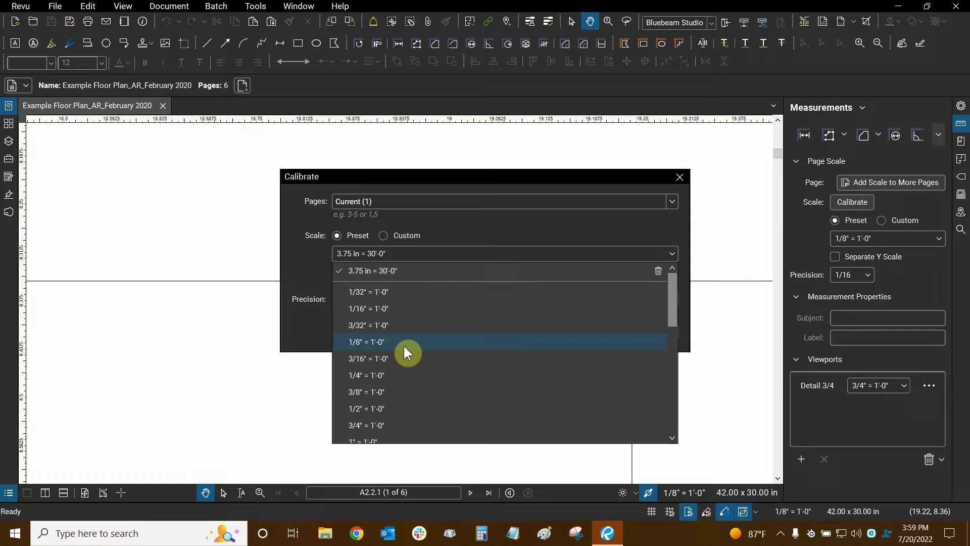
{"action": "left_click", "coordinate": [449, 225]}
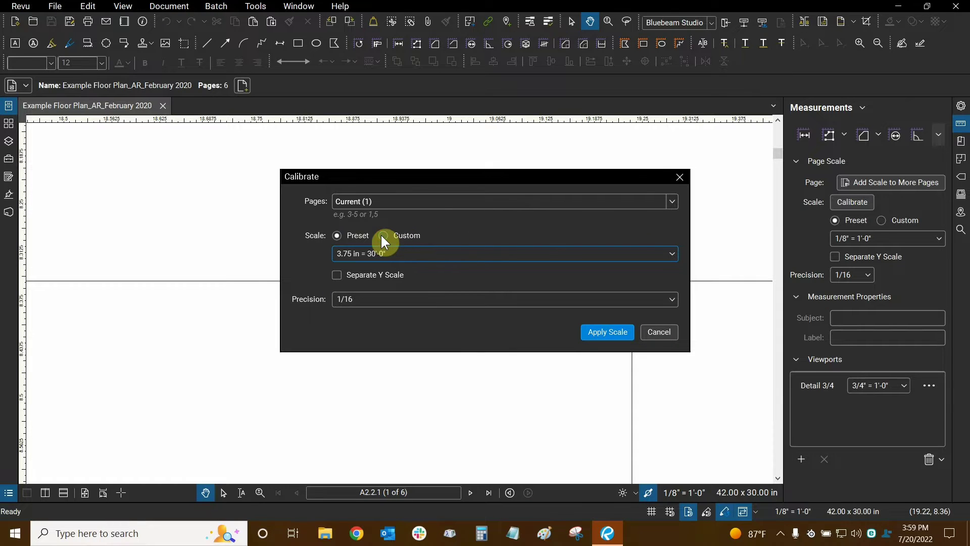
{"action": "left_click", "coordinate": [383, 236]}
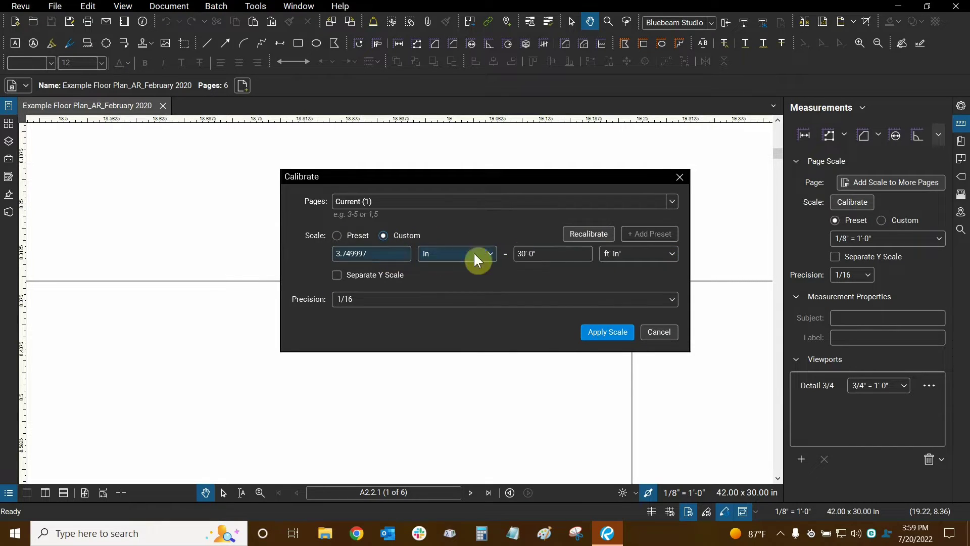
{"action": "left_click", "coordinate": [530, 253]}
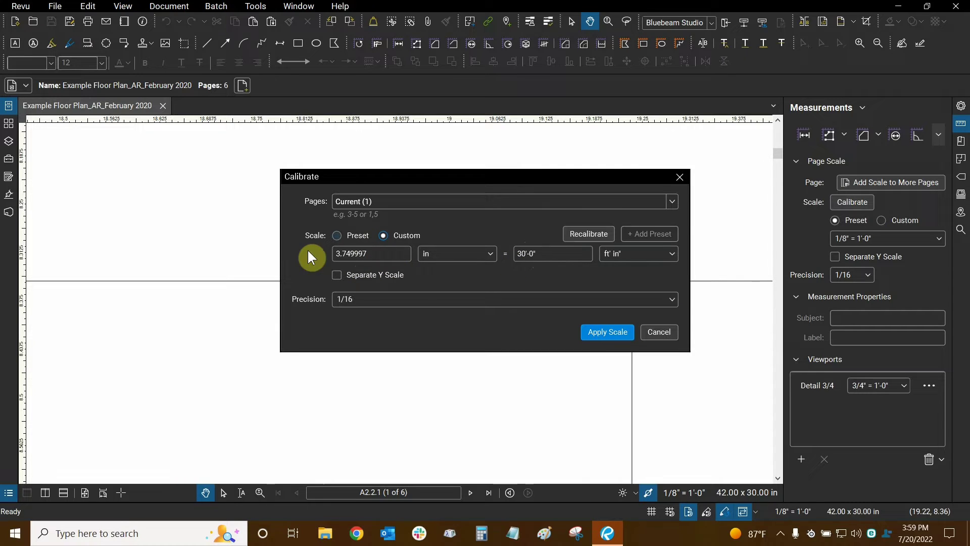
{"action": "left_click", "coordinate": [533, 255]}
{"action": "left_click", "coordinate": [378, 300]}
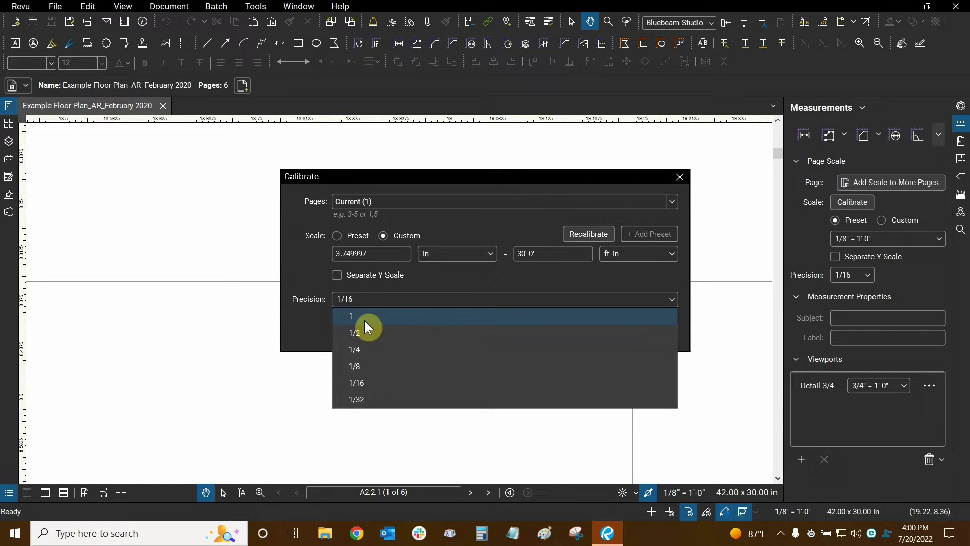
{"action": "left_click", "coordinate": [289, 321]}
{"action": "left_click", "coordinate": [349, 300]}
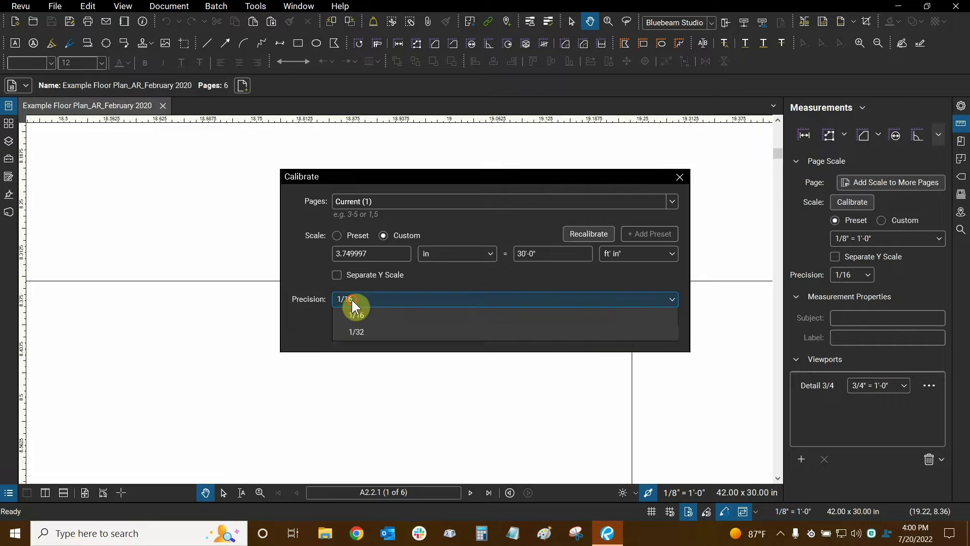
{"action": "left_click", "coordinate": [313, 320]}
{"action": "left_click", "coordinate": [364, 303]}
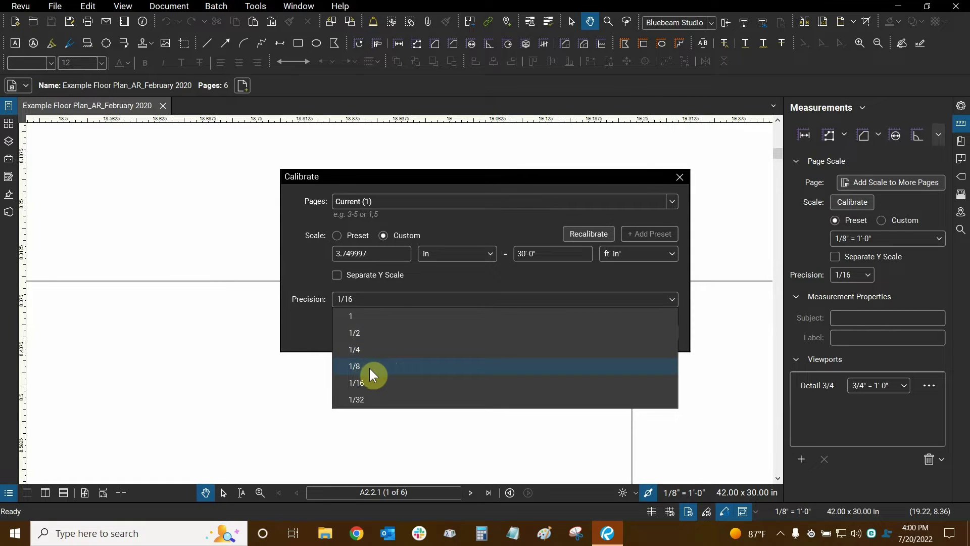
{"action": "left_click", "coordinate": [307, 323]}
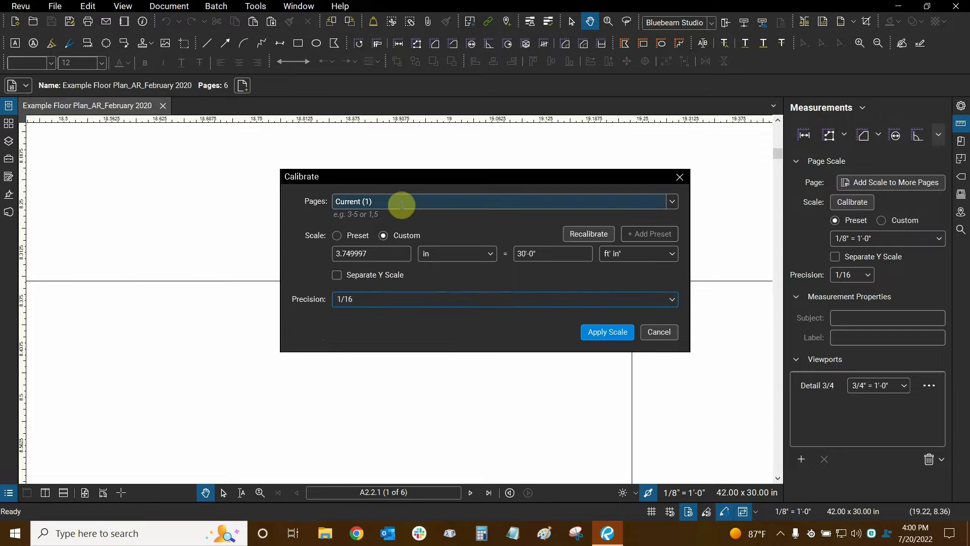
{"action": "left_click", "coordinate": [671, 201]}
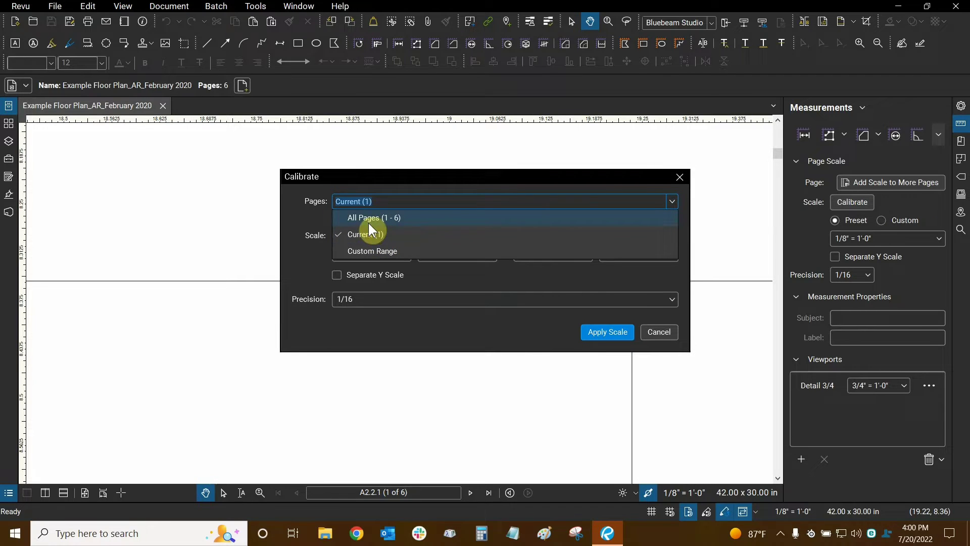
{"action": "left_click", "coordinate": [302, 331]}
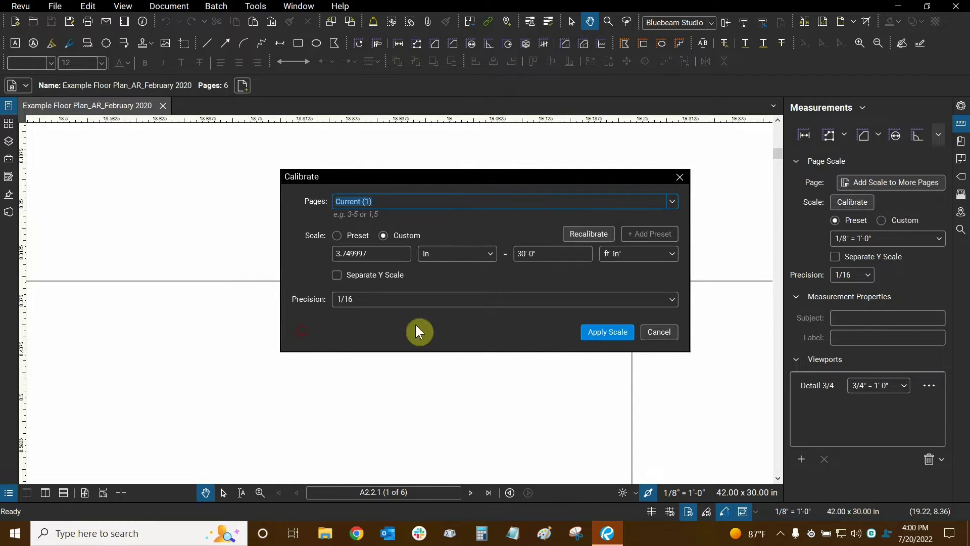
Step: Cancel the calibration and bring gridlines 04 and 05 into view
{"action": "left_click", "coordinate": [662, 335]}
{"action": "scroll", "coordinate": [505, 237], "scroll_direction": "down", "scroll_amount": 5}
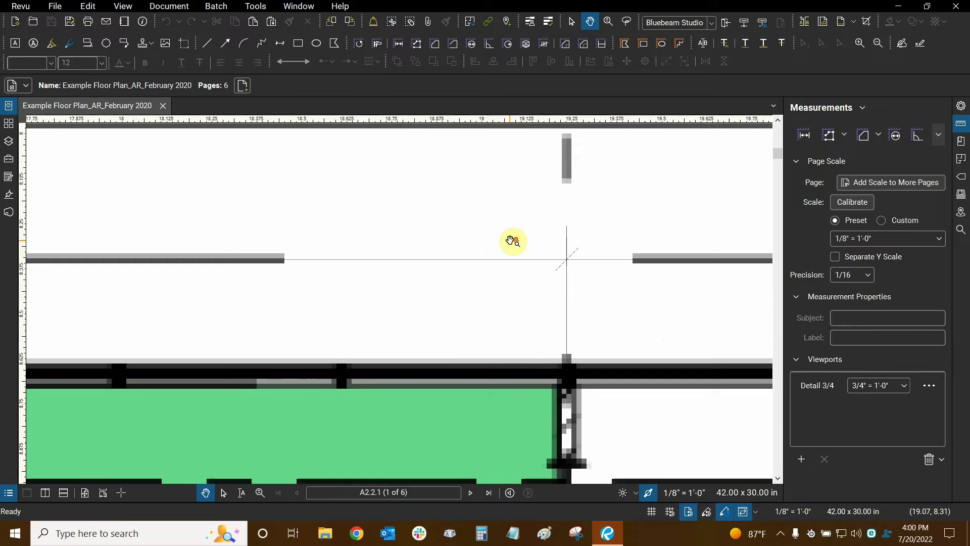
{"action": "left_click_drag", "start_coordinate": [500, 235], "coordinate": [681, 401]}
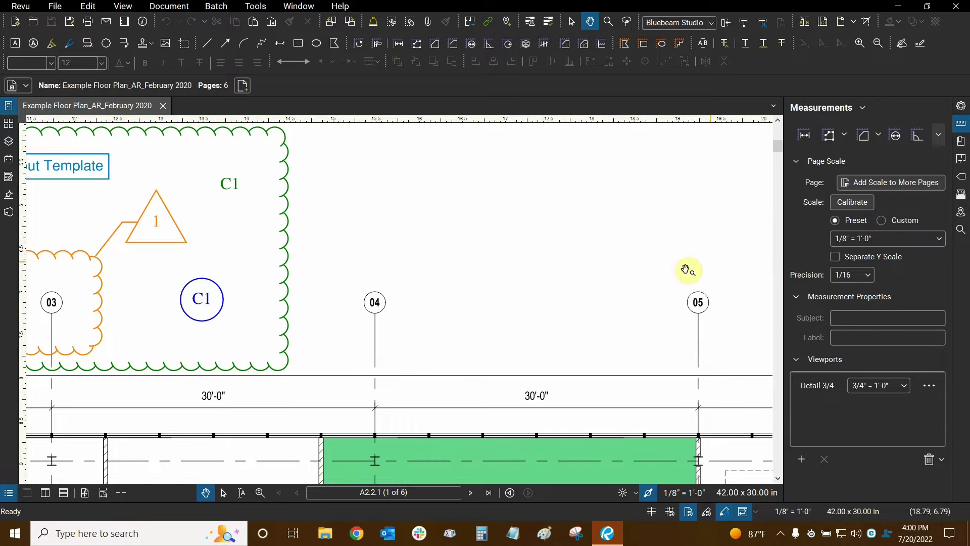
Step: Switch the page scale from Preset to Custom, reading 0.125 in = 1'-0"
{"action": "left_click", "coordinate": [889, 245]}
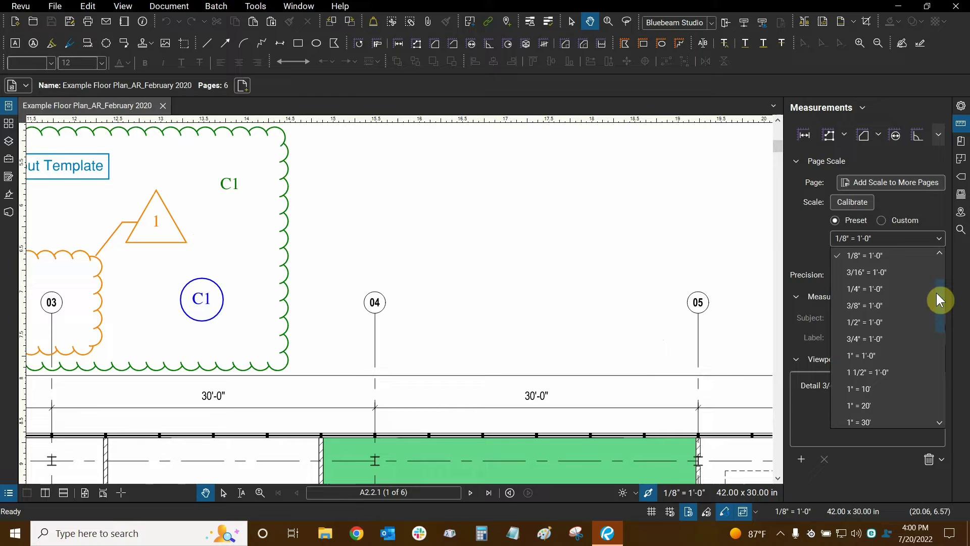
{"action": "left_click_drag", "start_coordinate": [936, 291], "coordinate": [930, 260]}
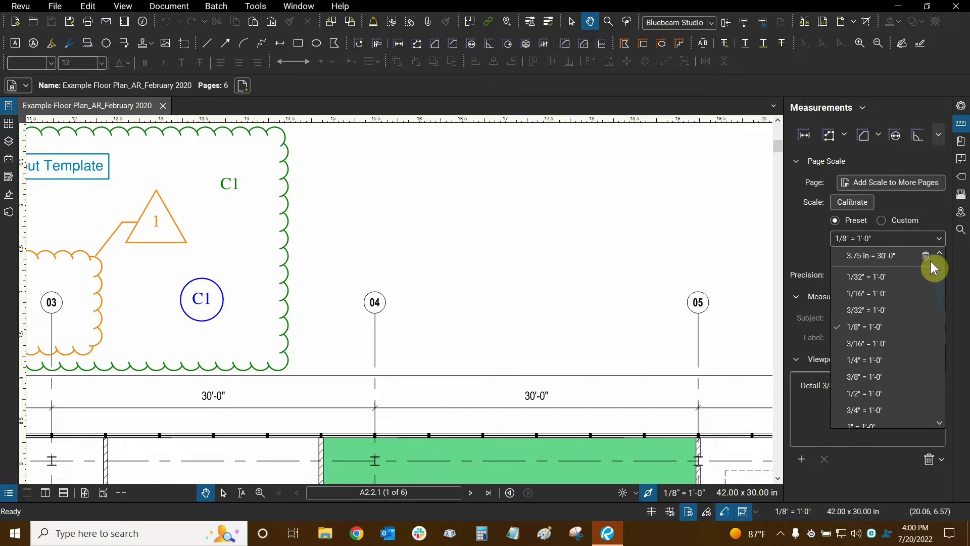
{"action": "left_click", "coordinate": [924, 210]}
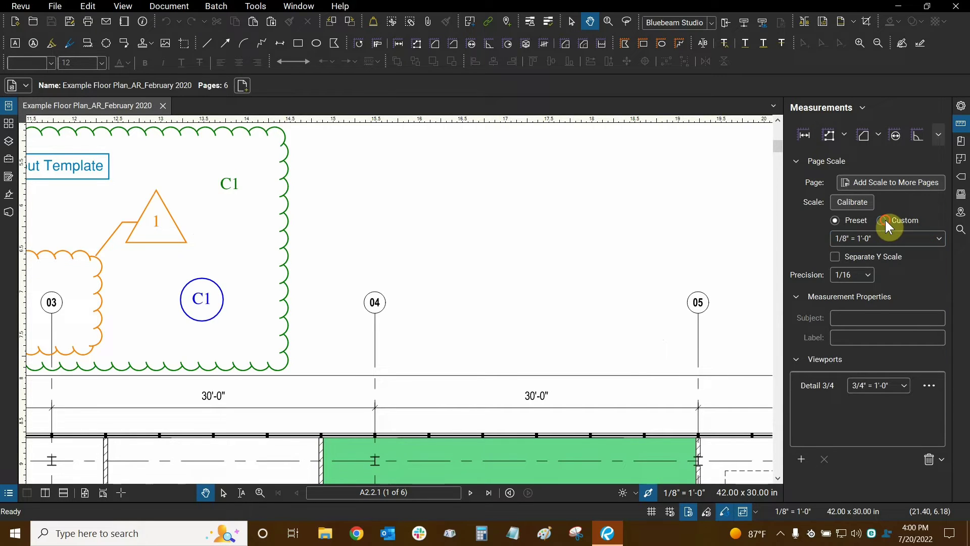
{"action": "left_click", "coordinate": [882, 221]}
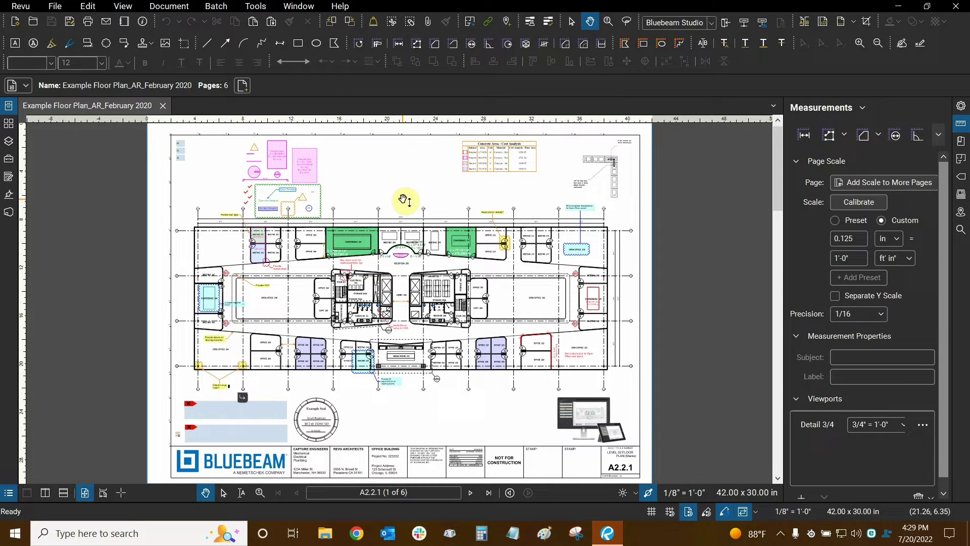
{"action": "left_click", "coordinate": [257, 6]}
{"action": "mouse_move", "coordinate": [277, 43]}
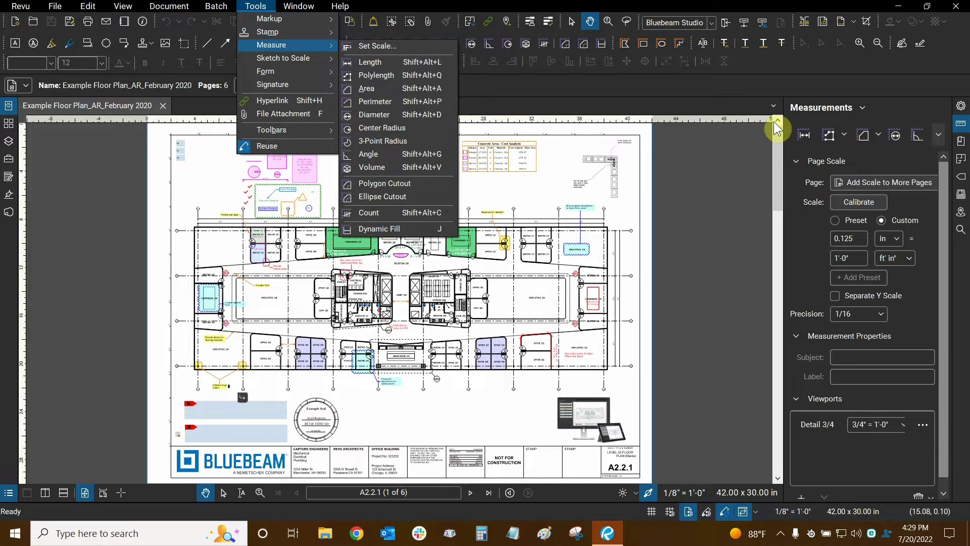
{"action": "left_click", "coordinate": [883, 115]}
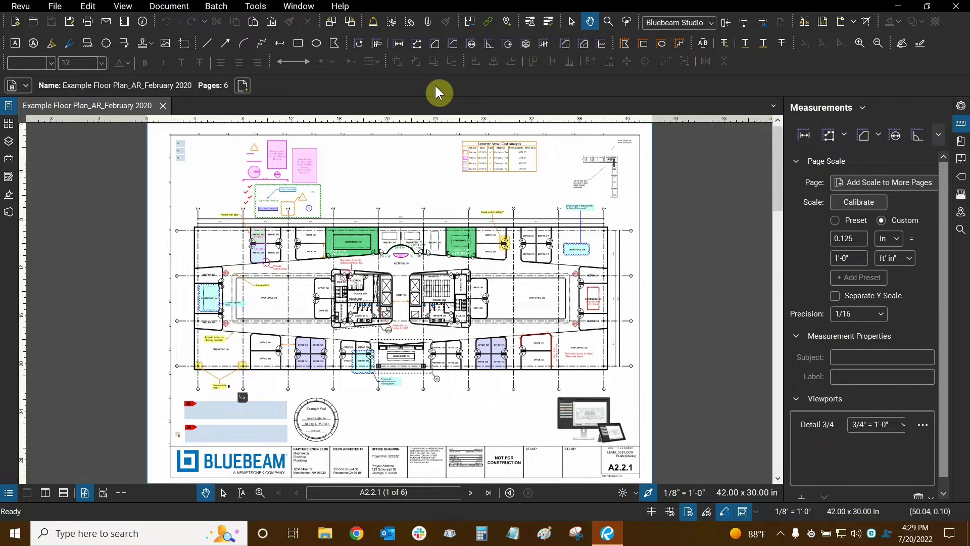
{"action": "right_click", "coordinate": [739, 64]}
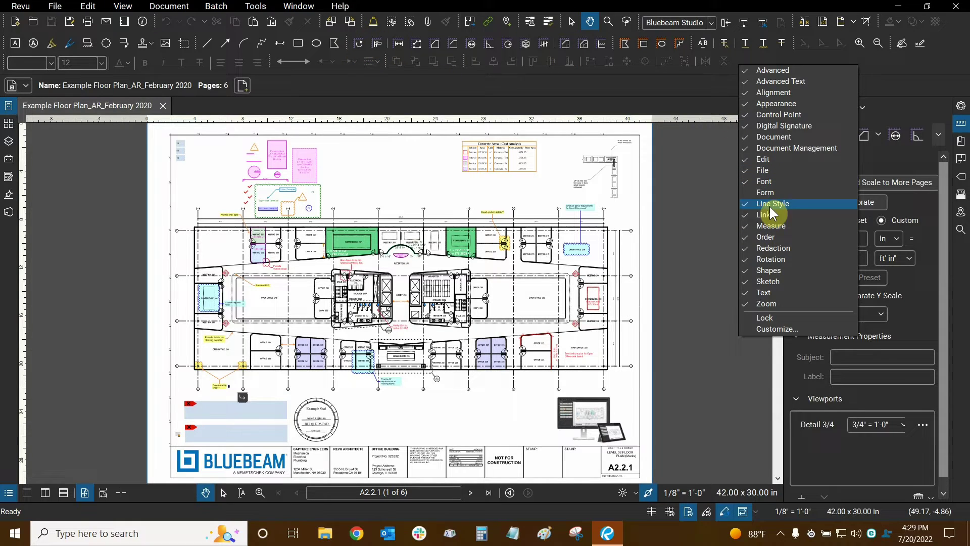
{"action": "left_click", "coordinate": [775, 227]}
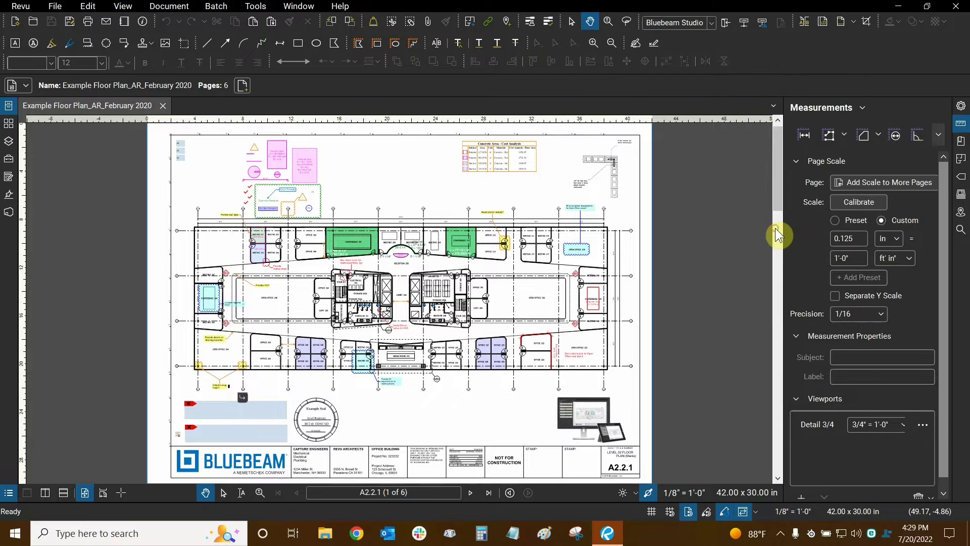
{"action": "right_click", "coordinate": [746, 60]}
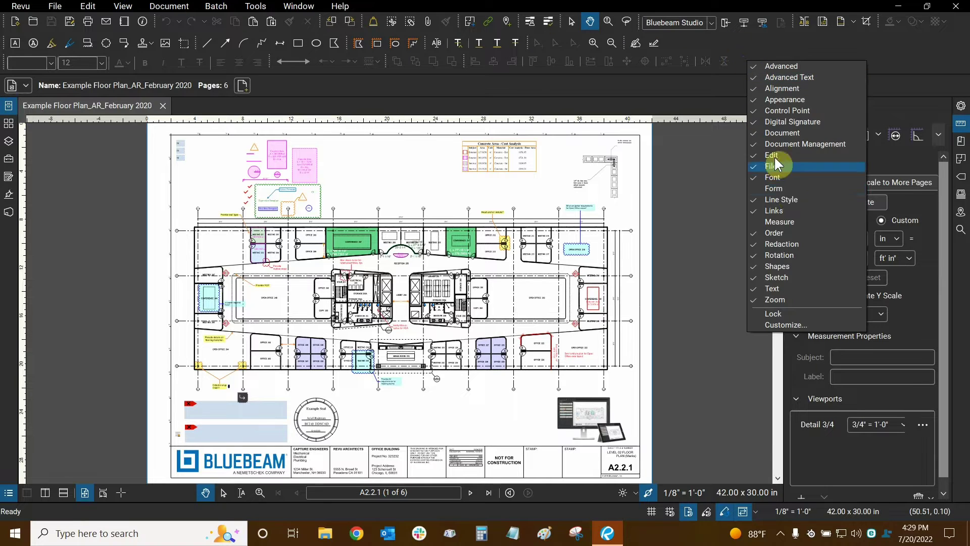
{"action": "left_click", "coordinate": [781, 221]}
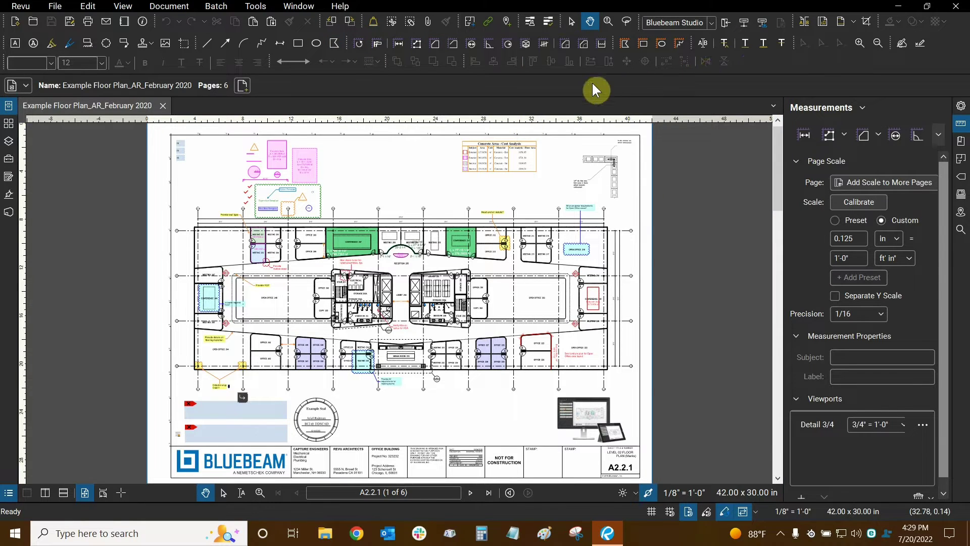
Step: Measure the dashed Concrete Area box's right edge with the Length tool, reading 22'-8"
{"action": "left_click", "coordinate": [255, 6]}
{"action": "mouse_move", "coordinate": [281, 51]}
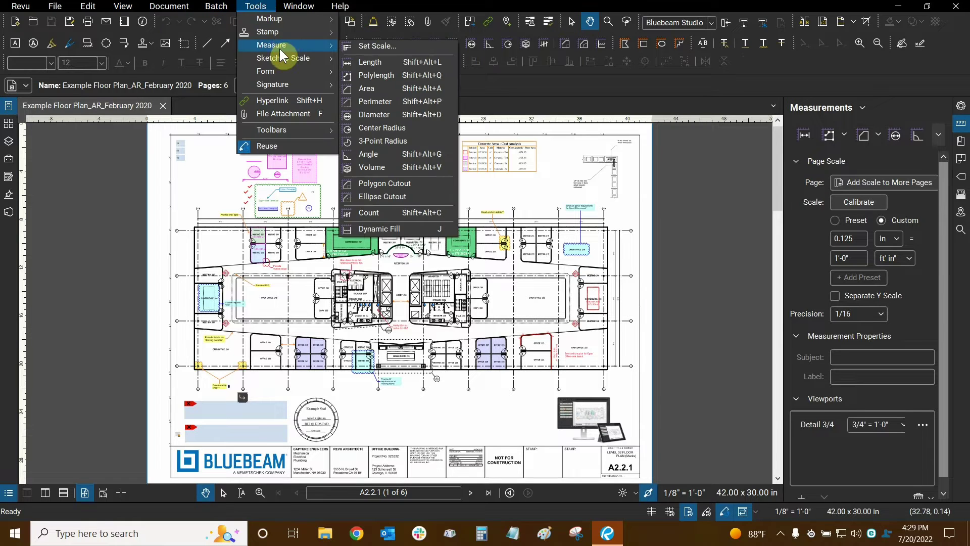
{"action": "left_click", "coordinate": [363, 62]}
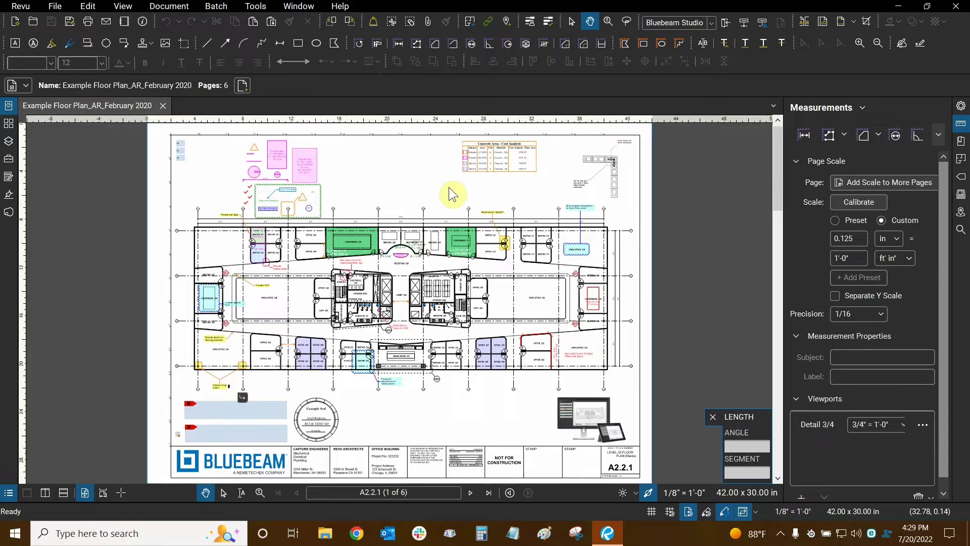
{"action": "left_click_drag", "start_coordinate": [397, 178], "coordinate": [469, 229]}
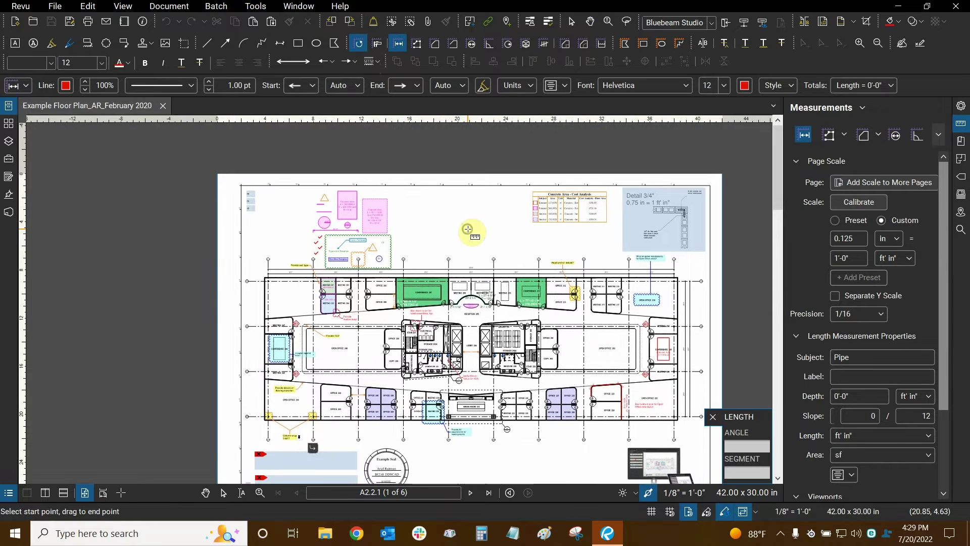
{"action": "scroll", "coordinate": [516, 244], "scroll_direction": "up", "scroll_amount": 10}
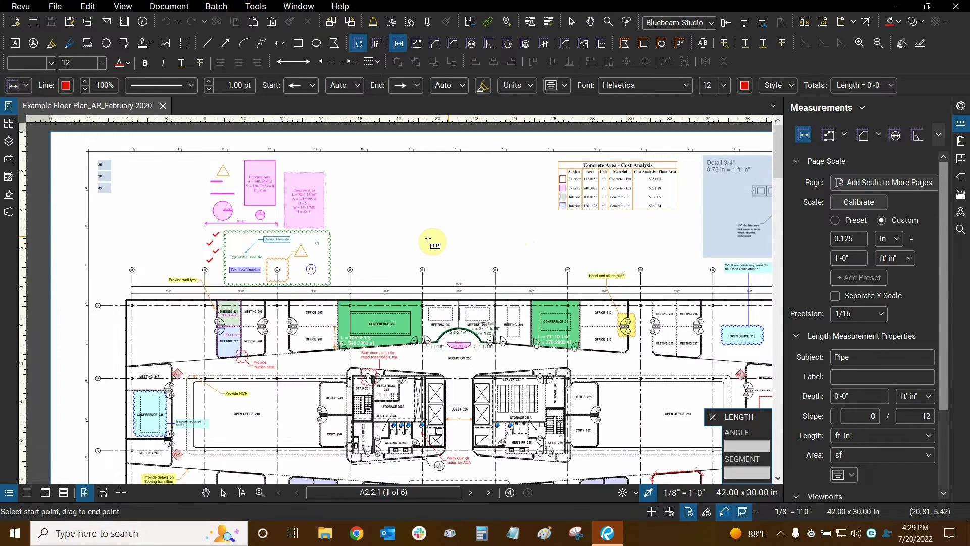
{"action": "left_click_drag", "start_coordinate": [327, 273], "coordinate": [564, 194]}
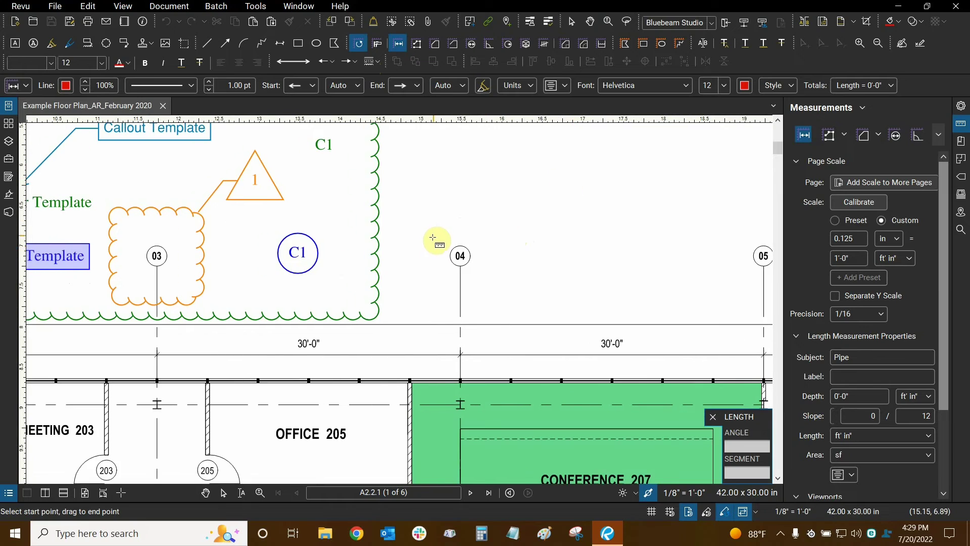
{"action": "scroll", "coordinate": [457, 247], "scroll_direction": "up", "scroll_amount": 3}
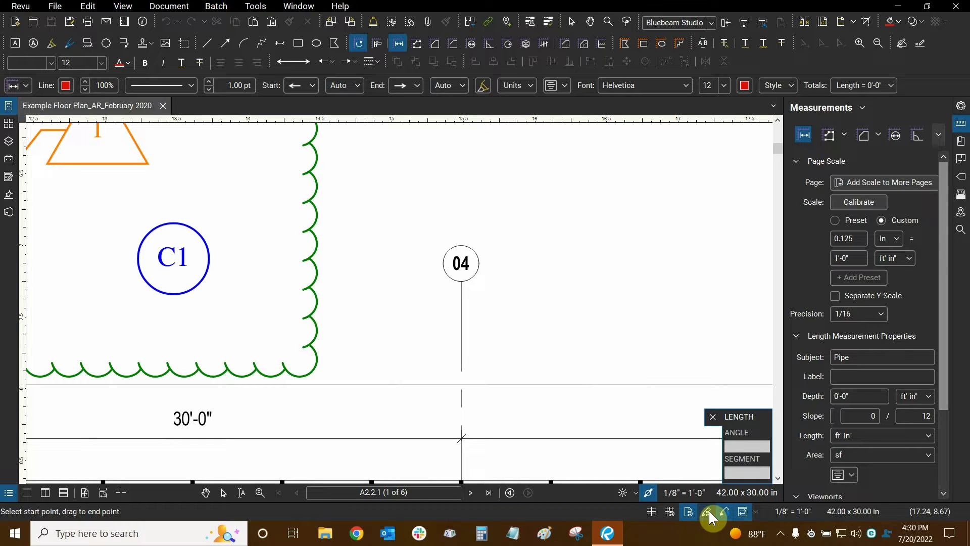
{"action": "scroll", "coordinate": [537, 226], "scroll_direction": "down", "scroll_amount": 5}
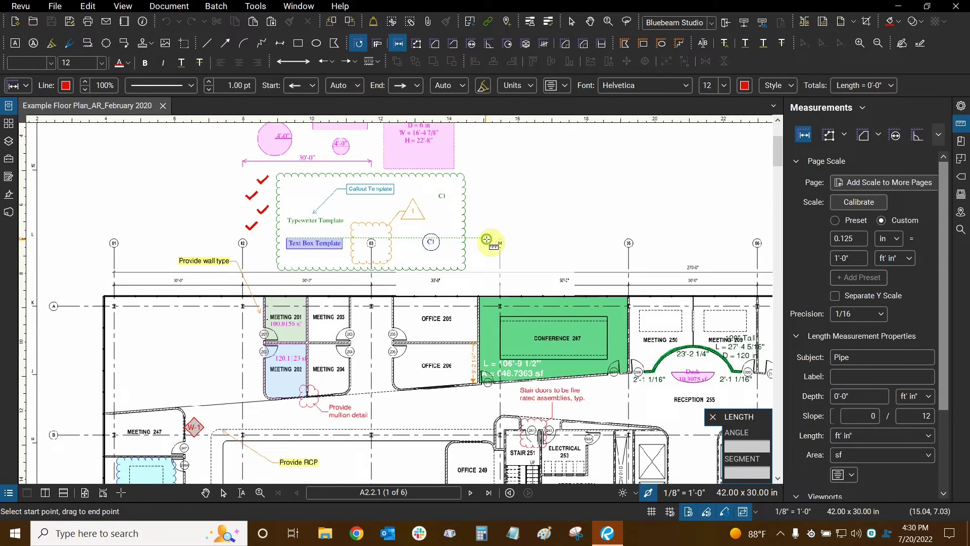
{"action": "scroll", "coordinate": [374, 219], "scroll_direction": "up", "scroll_amount": 3}
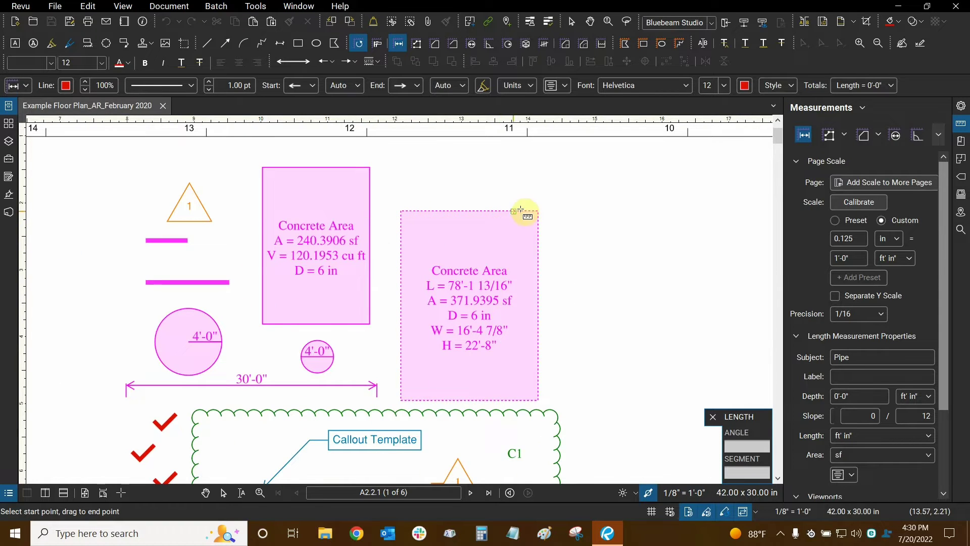
{"action": "scroll", "coordinate": [531, 210], "scroll_direction": "up", "scroll_amount": 1}
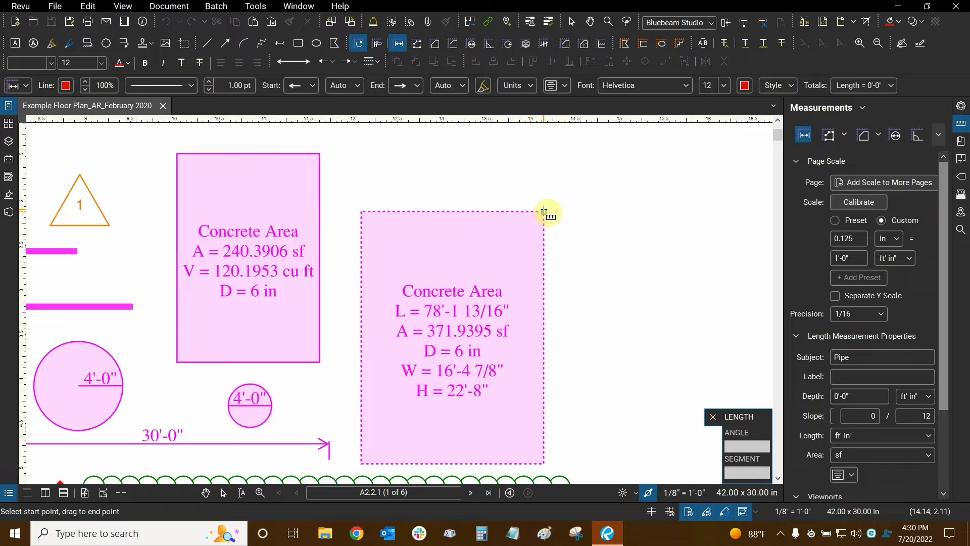
{"action": "left_click", "coordinate": [544, 209]}
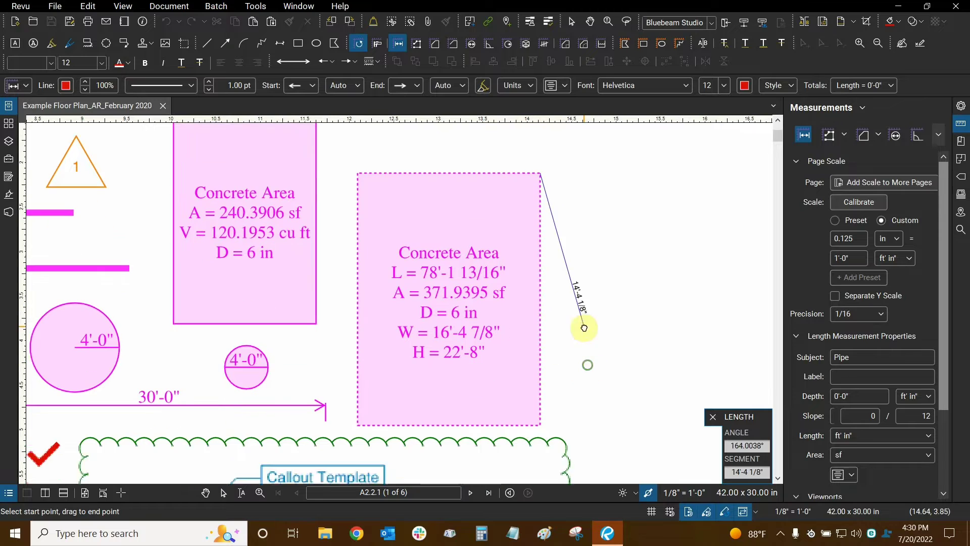
{"action": "left_click", "coordinate": [537, 417]}
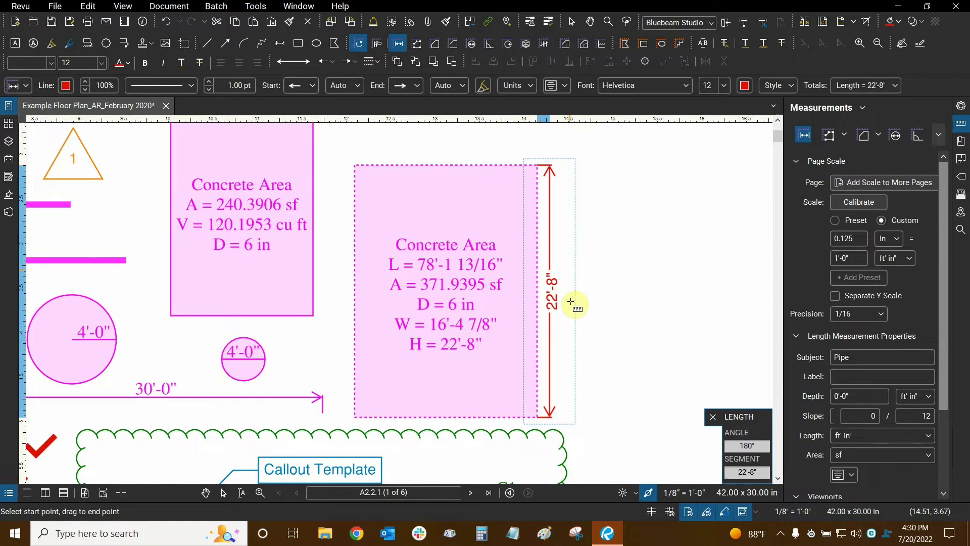
{"action": "key", "text": "Escape"}
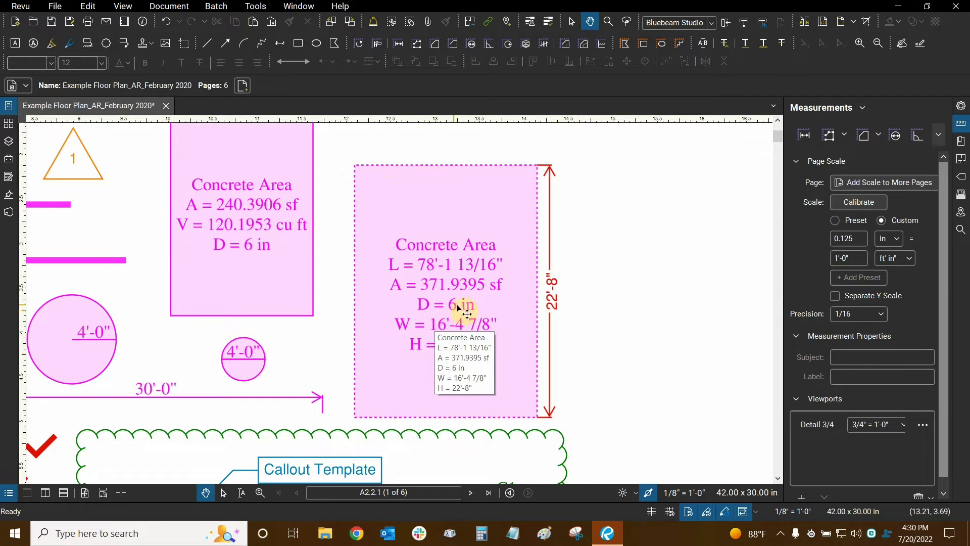
Step: Delete the trial 22'-8" dimension and bring gridlines 04 and 05 into view
{"action": "left_click", "coordinate": [556, 292]}
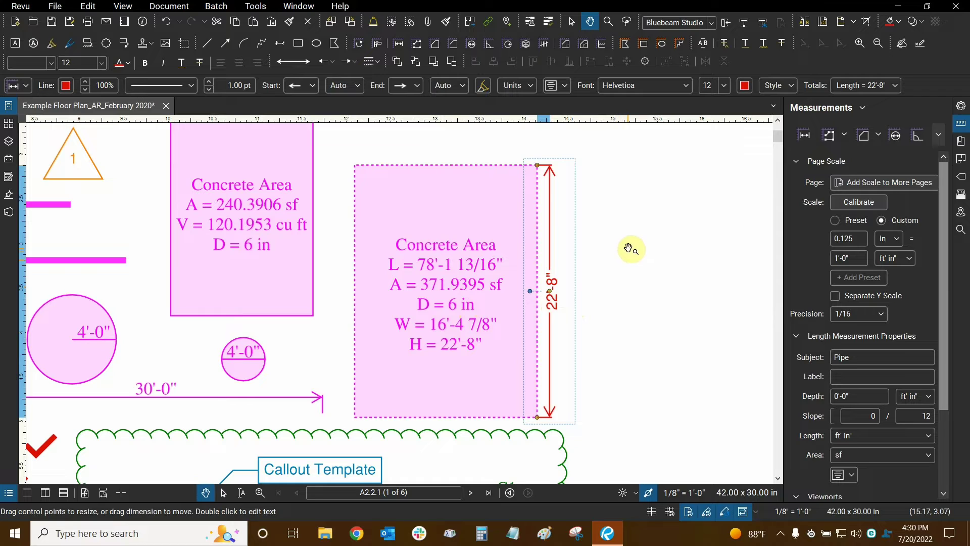
{"action": "left_click_drag", "start_coordinate": [684, 254], "coordinate": [580, 227]}
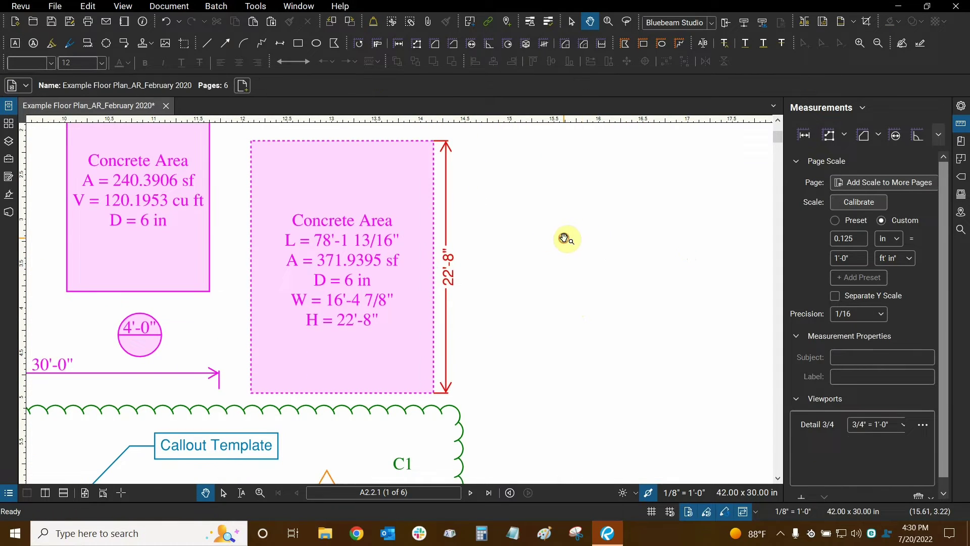
{"action": "left_click", "coordinate": [447, 223]}
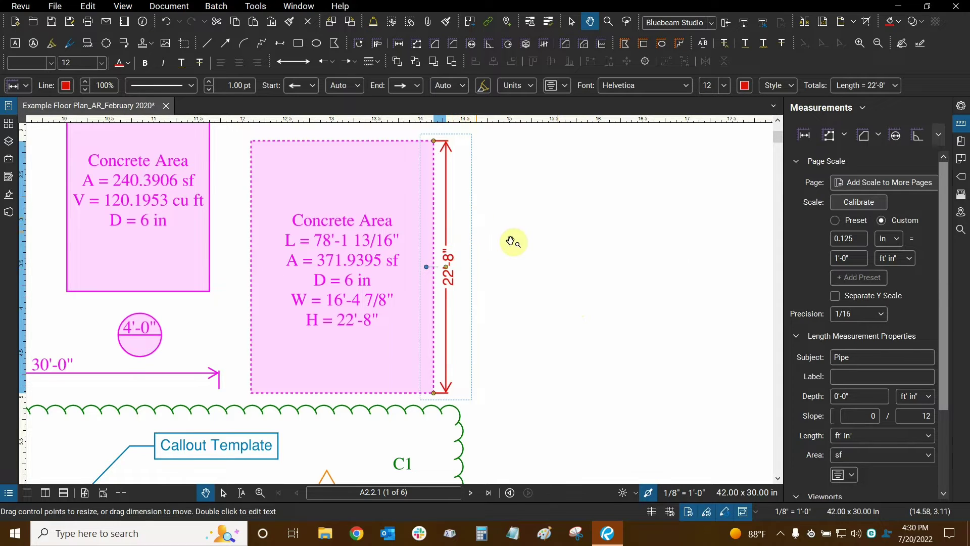
{"action": "key", "text": "Delete"}
{"action": "left_click_drag", "start_coordinate": [545, 288], "coordinate": [526, 233]}
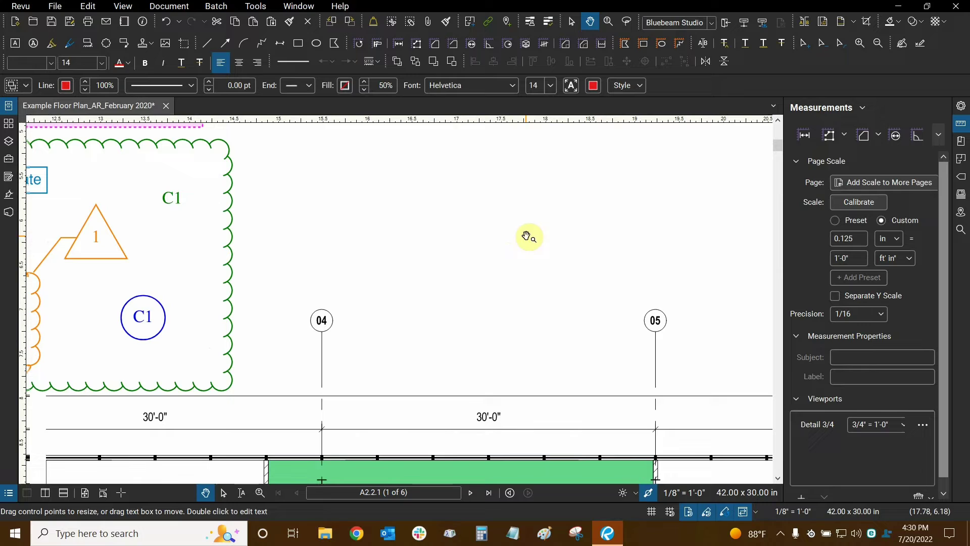
Step: Measure a 30'-0" length from grid line 04 to grid line 05
{"action": "left_click", "coordinate": [804, 137]}
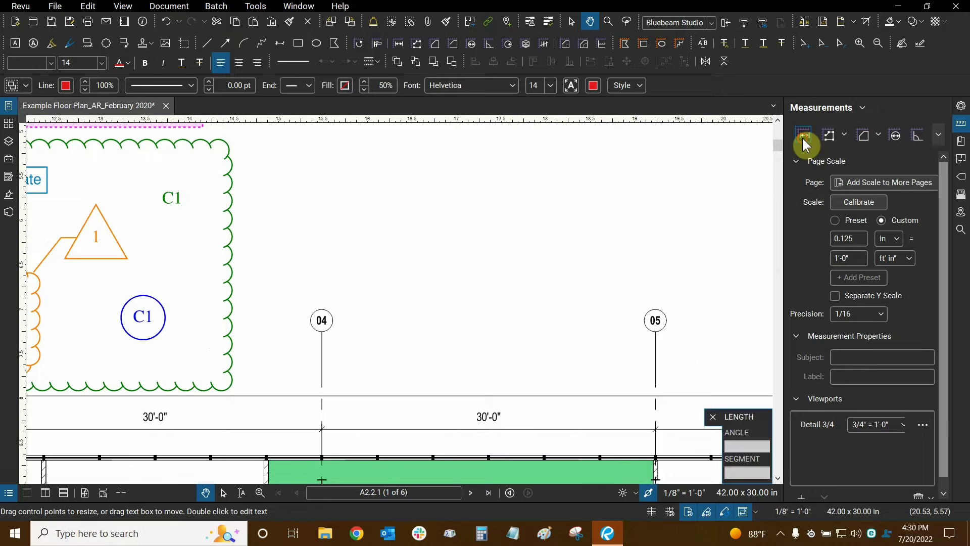
{"action": "left_click", "coordinate": [323, 308]}
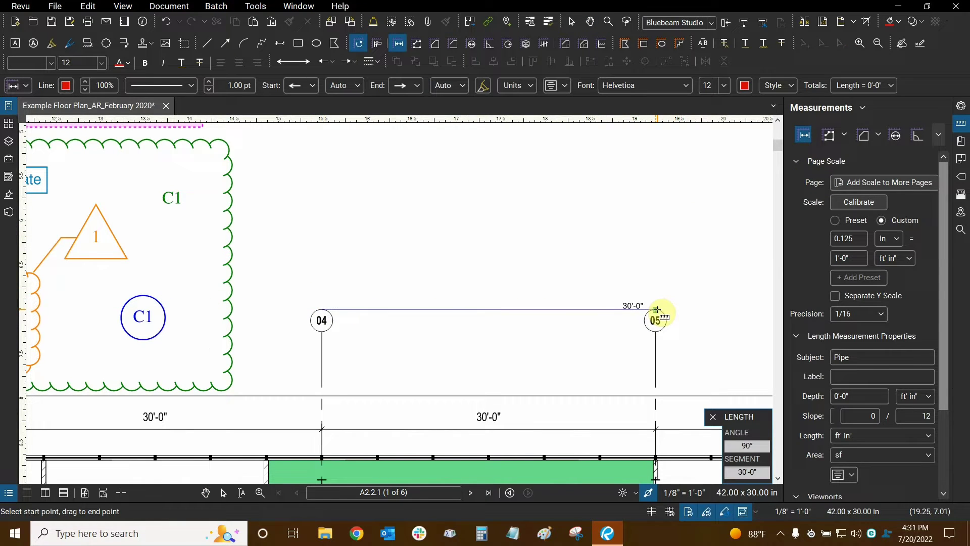
{"action": "left_click", "coordinate": [656, 309]}
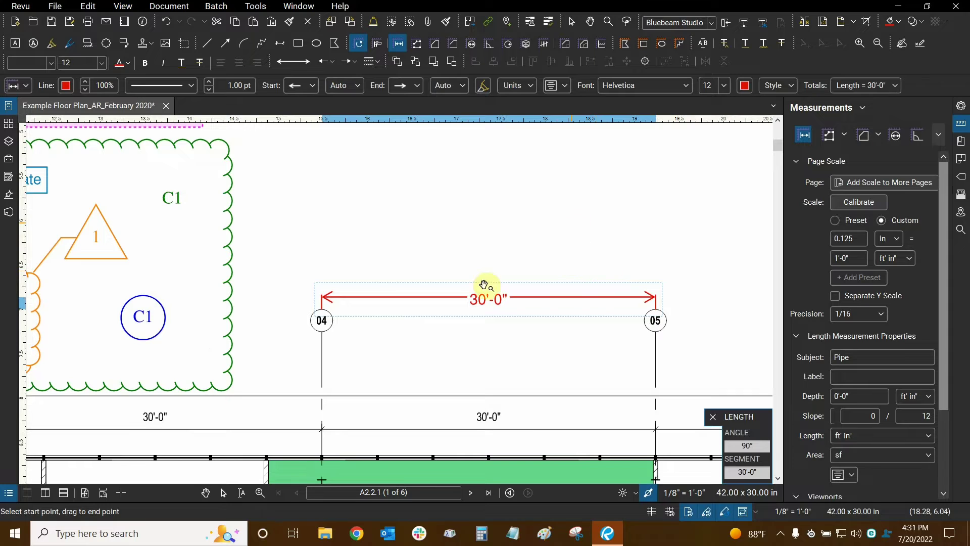
{"action": "key", "text": "Escape"}
Step: Try moving the 30'-0" dimension upward, undoing the misplaced moves
{"action": "left_click", "coordinate": [414, 297]}
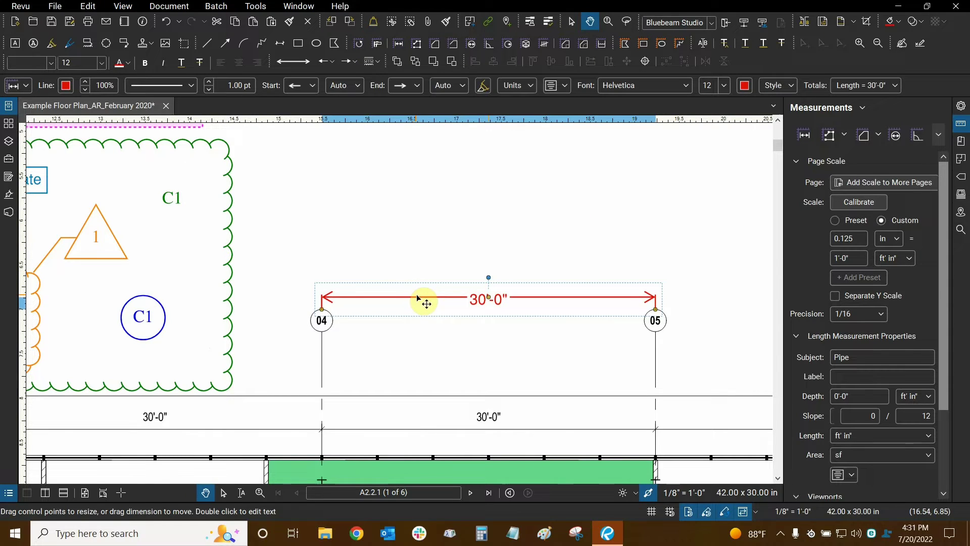
{"action": "scroll", "coordinate": [453, 298], "scroll_direction": "up", "scroll_amount": 1}
{"action": "scroll", "coordinate": [452, 297], "scroll_direction": "up", "scroll_amount": 1}
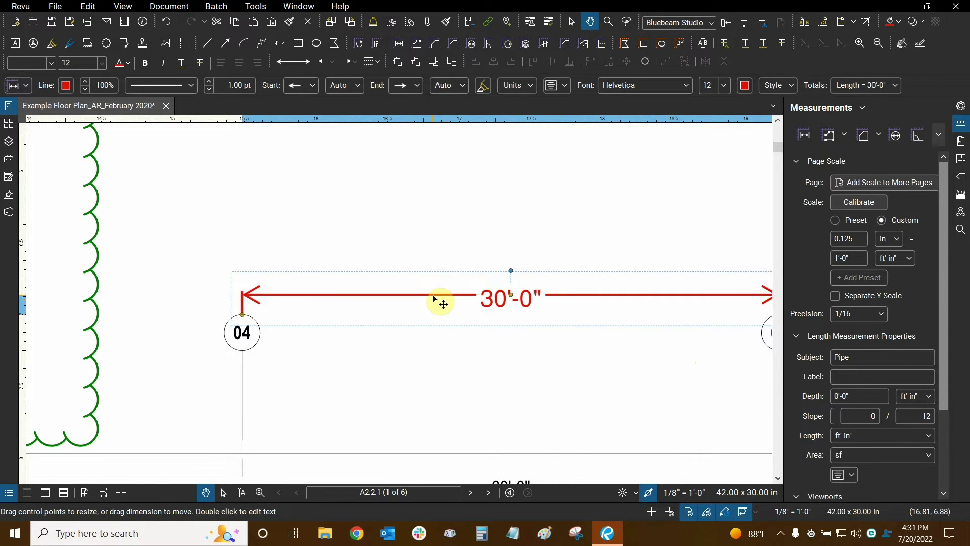
{"action": "left_click_drag", "start_coordinate": [495, 299], "coordinate": [548, 200]}
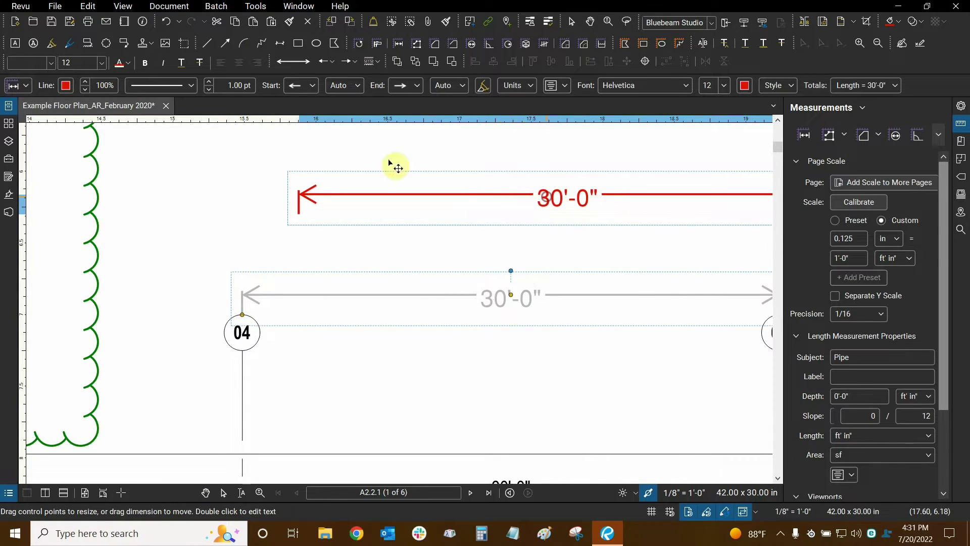
{"action": "left_click", "coordinate": [165, 23]}
{"action": "left_click_drag", "start_coordinate": [364, 297], "coordinate": [217, 158]}
{"action": "left_click", "coordinate": [164, 23]}
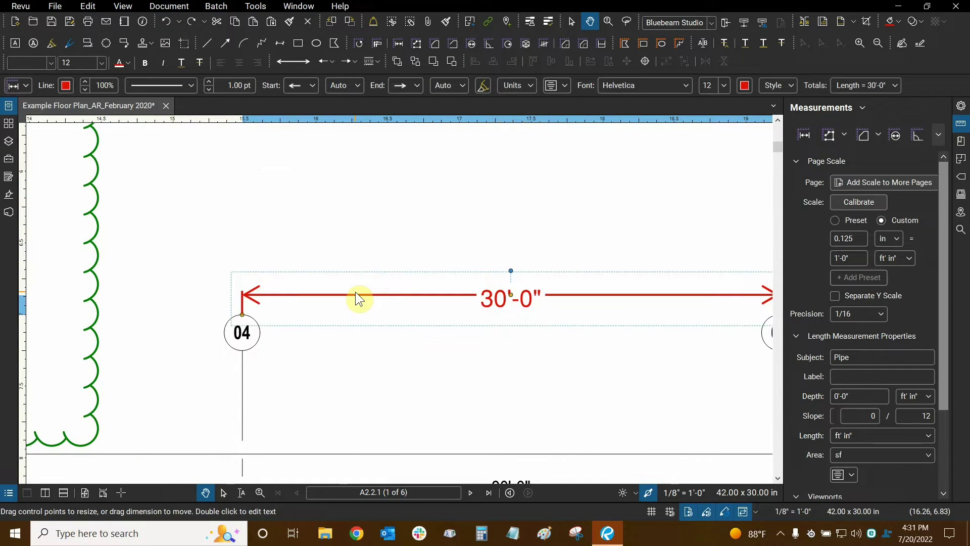
{"action": "left_click_drag", "start_coordinate": [342, 264], "coordinate": [292, 274]}
Step: Raise the 30'-0" dimension line above the grid bubbles, then lower it slightly
{"action": "left_click", "coordinate": [196, 326]}
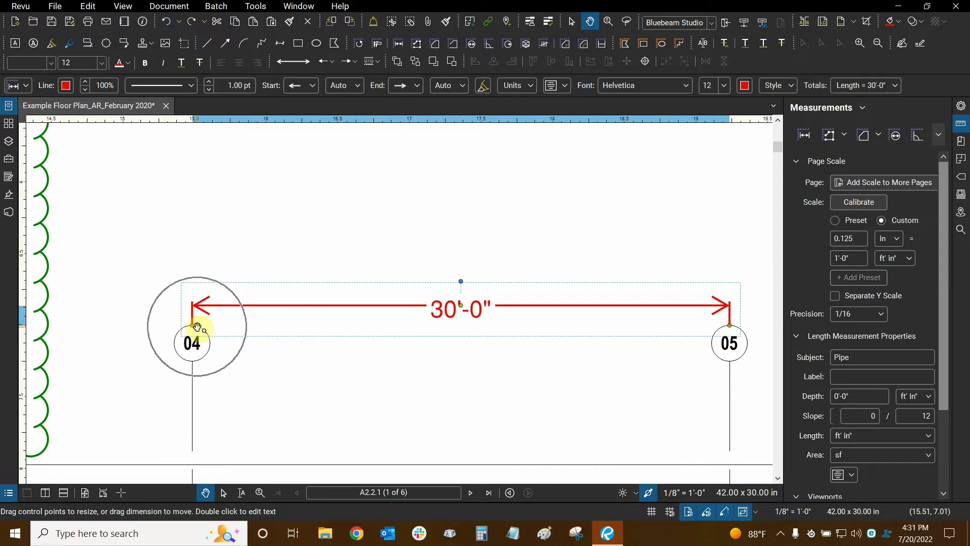
{"action": "left_click", "coordinate": [462, 309]}
{"action": "left_click_drag", "start_coordinate": [461, 281], "coordinate": [461, 209]}
{"action": "key", "text": "shift+v"}
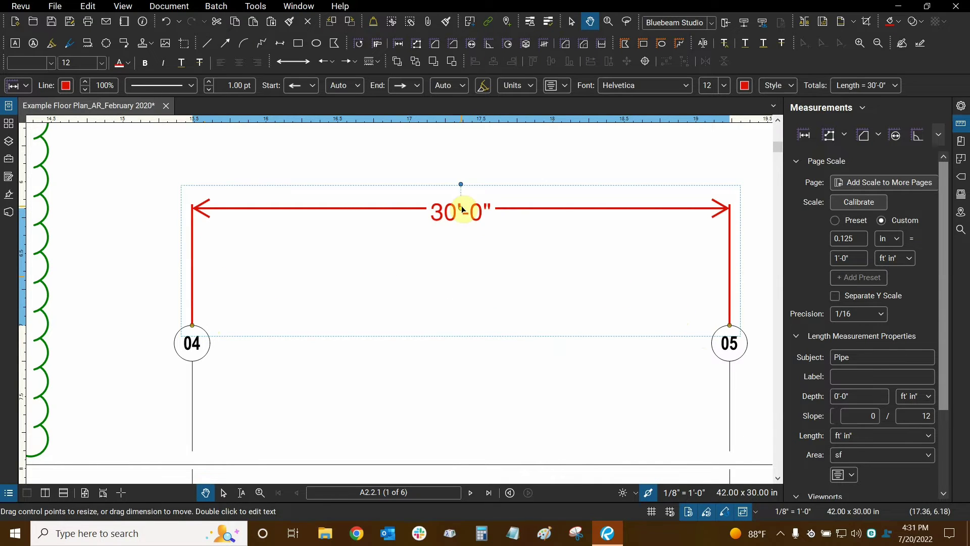
{"action": "left_click_drag", "start_coordinate": [462, 208], "coordinate": [464, 267]}
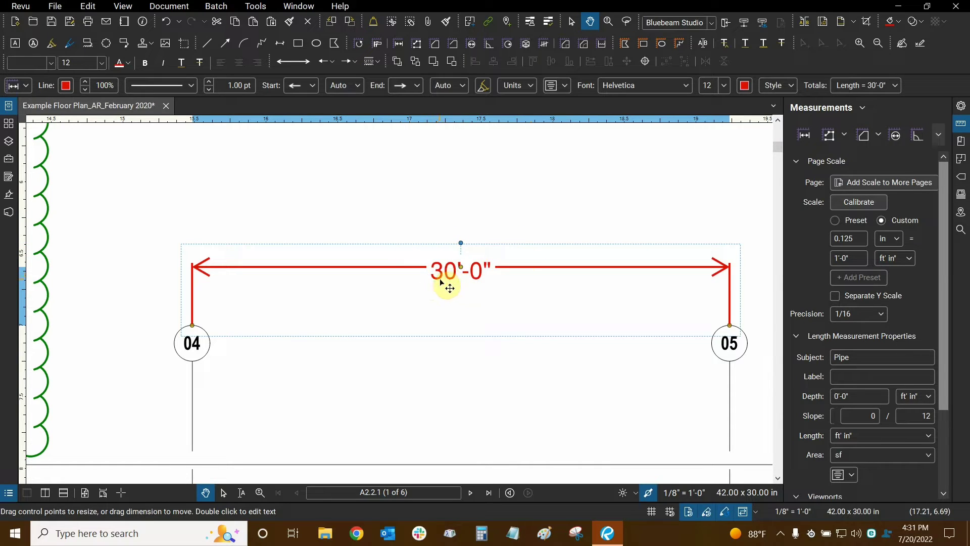
Step: Drag the 30'-0" caption above the dimension line near bubbles 04 and 05
{"action": "left_click_drag", "start_coordinate": [440, 280], "coordinate": [447, 259]}
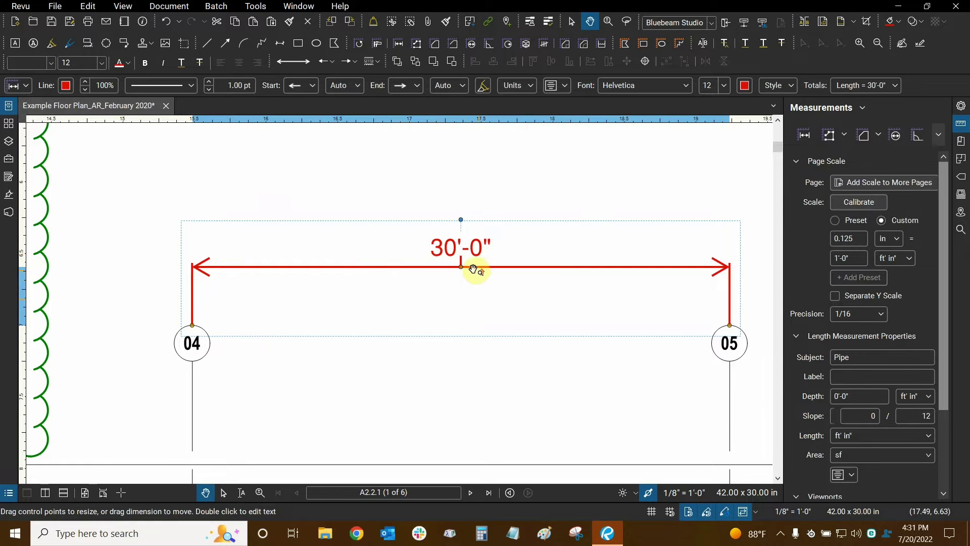
{"action": "scroll", "coordinate": [481, 264], "scroll_direction": "up", "scroll_amount": 3}
{"action": "scroll", "coordinate": [460, 251], "scroll_direction": "up", "scroll_amount": 1}
{"action": "scroll", "coordinate": [447, 281], "scroll_direction": "down", "scroll_amount": 4}
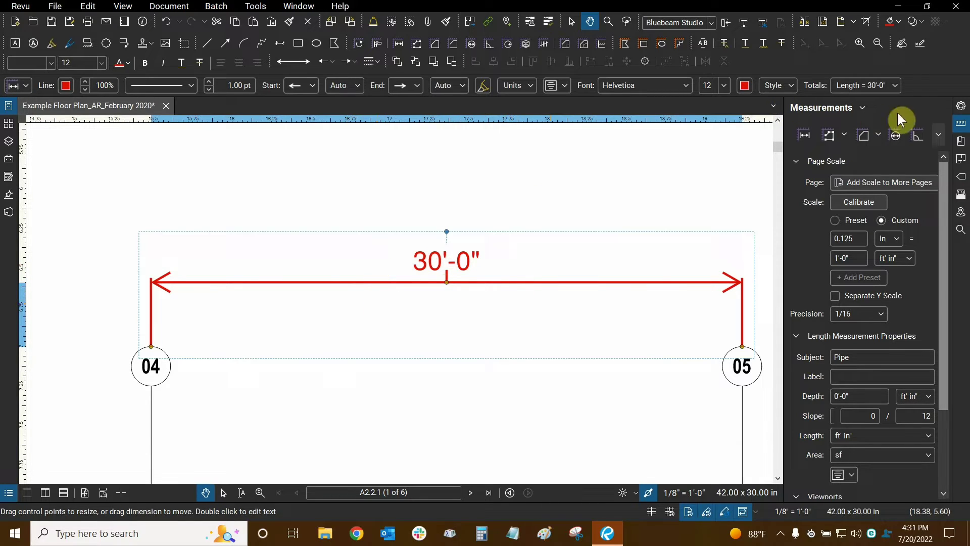
Step: Turn off Show Caption Leader Line for the 30'-0" measurement and nudge its caption lower
{"action": "left_click", "coordinate": [962, 107]}
{"action": "left_click_drag", "start_coordinate": [947, 200], "coordinate": [948, 239]}
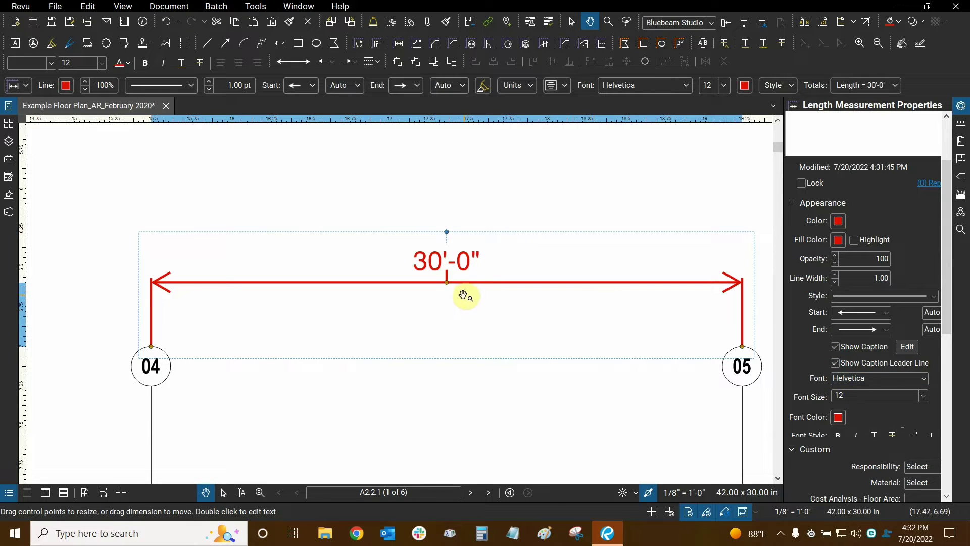
{"action": "left_click", "coordinate": [837, 364]}
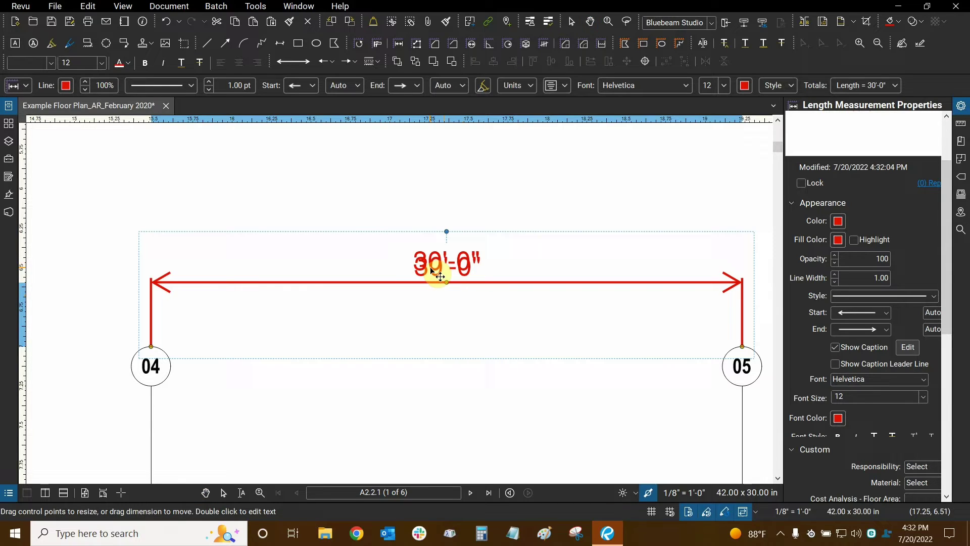
{"action": "left_click_drag", "start_coordinate": [431, 268], "coordinate": [430, 268]}
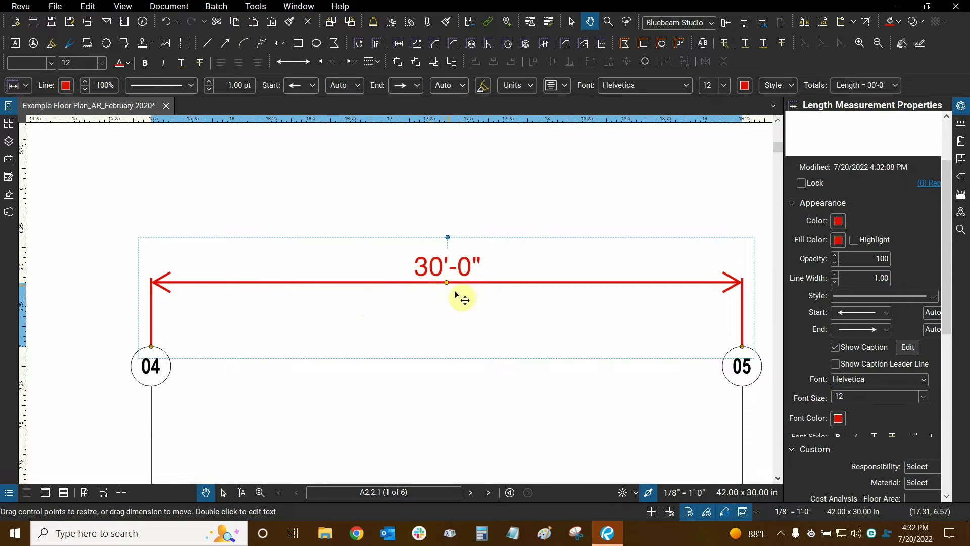
{"action": "left_click", "coordinate": [419, 192]}
{"action": "left_click", "coordinate": [426, 284]}
Step: Add the 30'-0" dimension to a Tool Chest set
{"action": "right_click", "coordinate": [429, 275]}
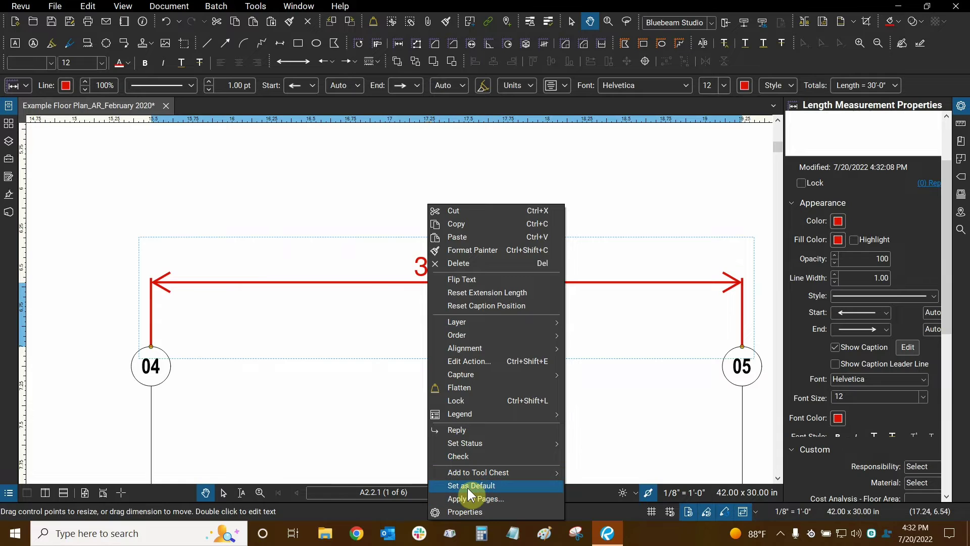
{"action": "mouse_move", "coordinate": [502, 472]}
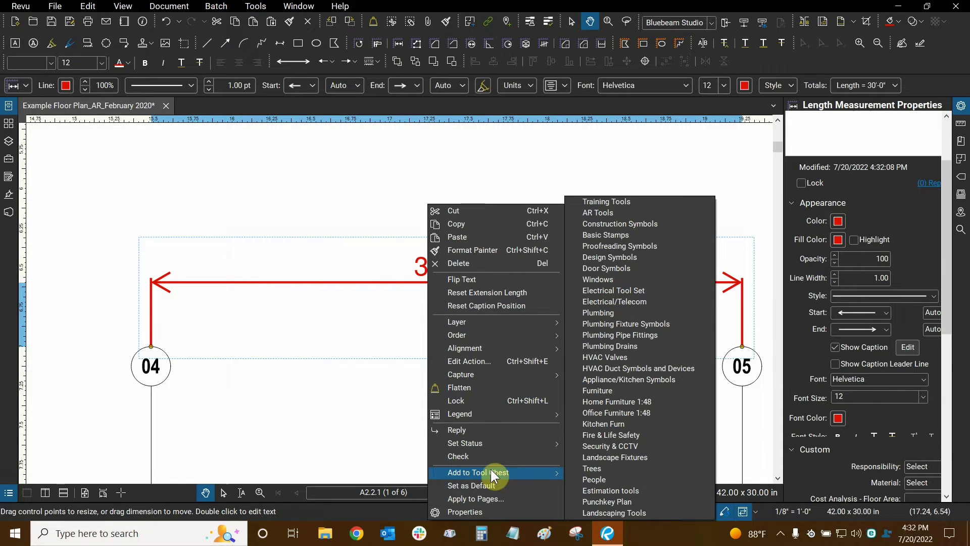
{"action": "left_click", "coordinate": [320, 180]}
{"action": "left_click", "coordinate": [9, 158]}
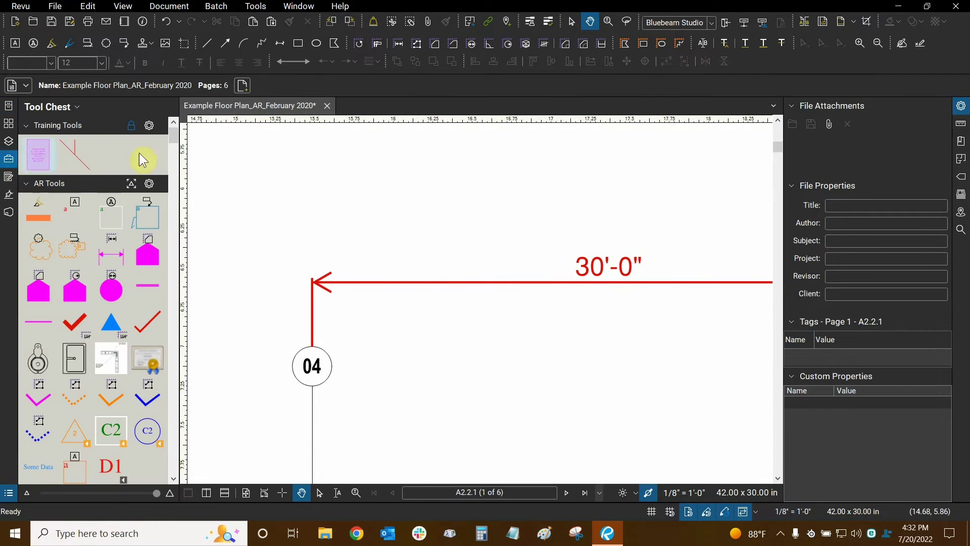
{"action": "left_click_drag", "start_coordinate": [531, 187], "coordinate": [357, 187]}
{"action": "scroll", "coordinate": [358, 179], "scroll_direction": "down", "scroll_amount": 1}
{"action": "scroll", "coordinate": [419, 186], "scroll_direction": "down", "scroll_amount": 2}
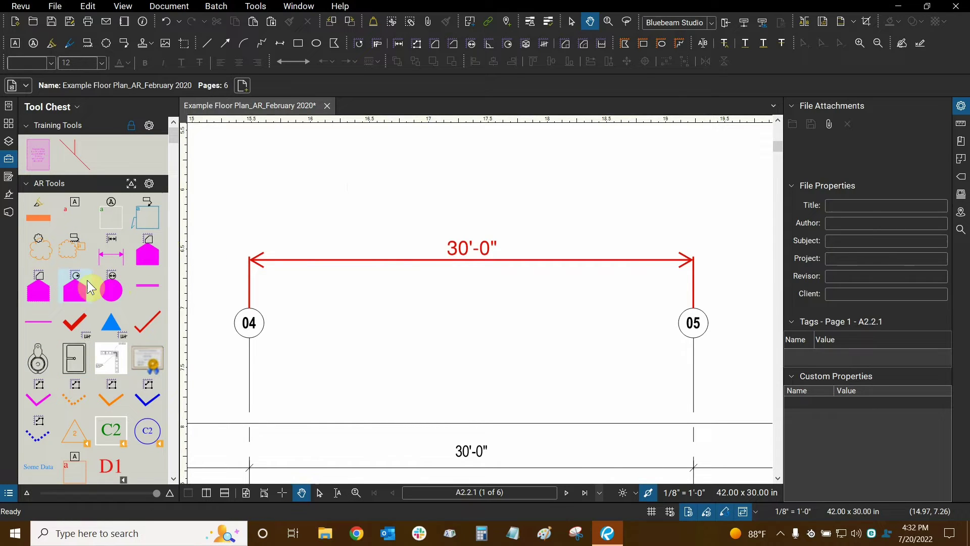
Step: Try a filled Start arrowhead on the dimension, restore the open one, and fit the page
{"action": "left_click", "coordinate": [381, 261]}
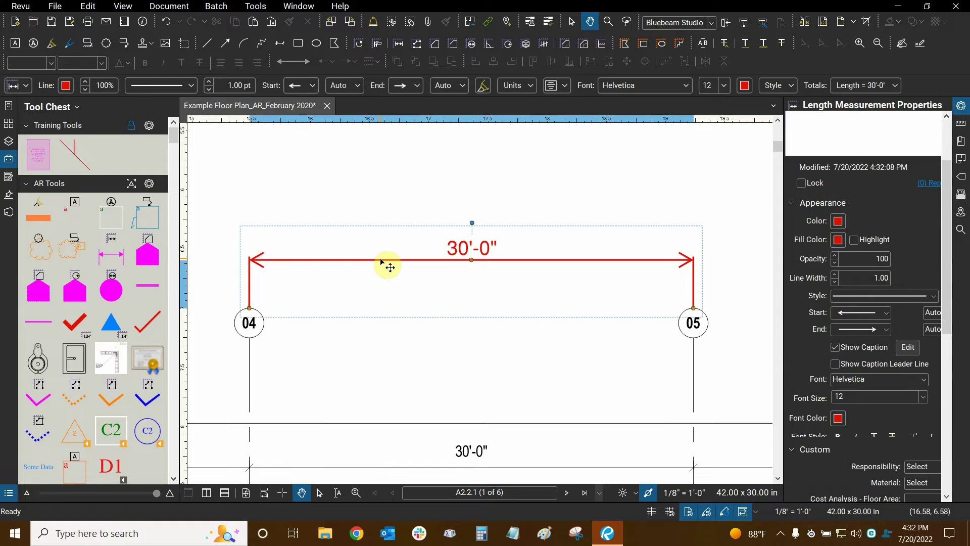
{"action": "left_click", "coordinate": [852, 313]}
{"action": "left_click", "coordinate": [861, 347]}
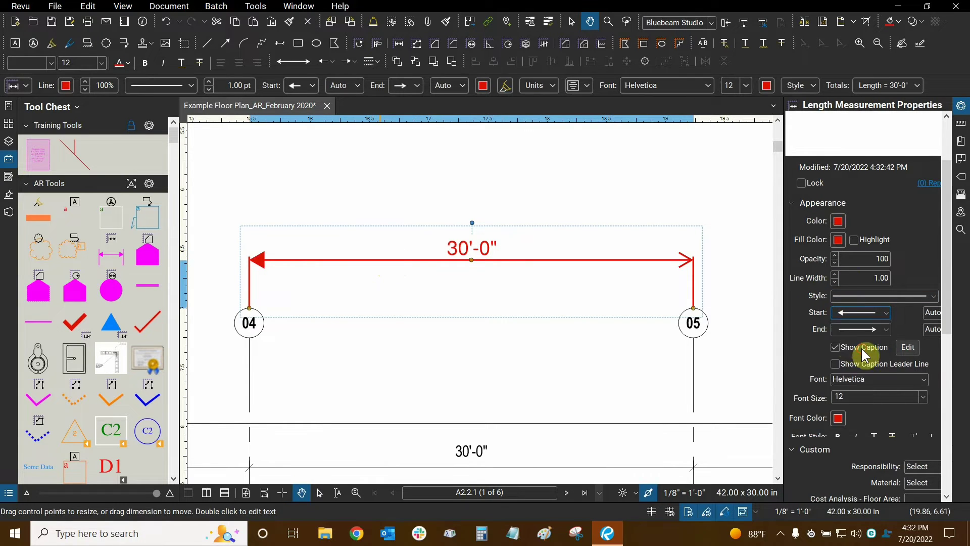
{"action": "left_click", "coordinate": [867, 318]}
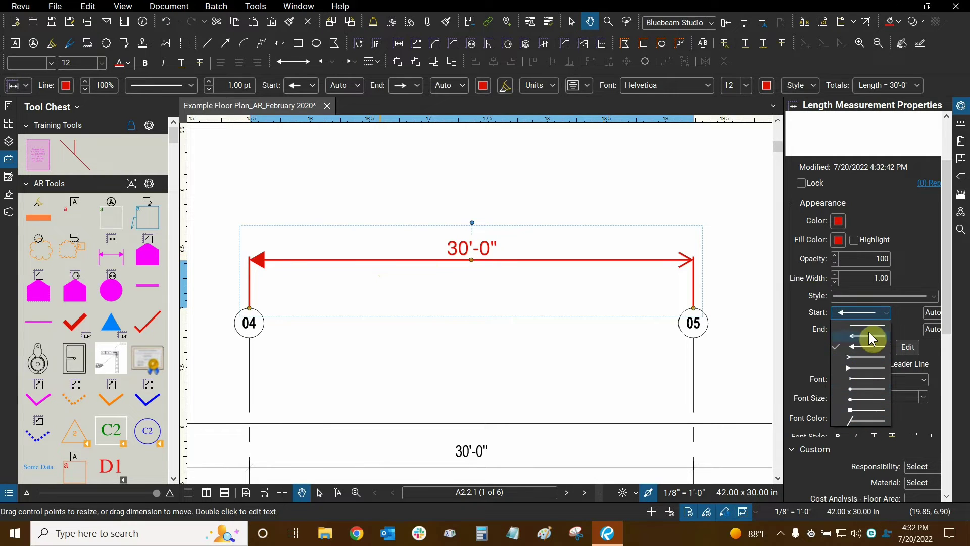
{"action": "left_click", "coordinate": [868, 336]}
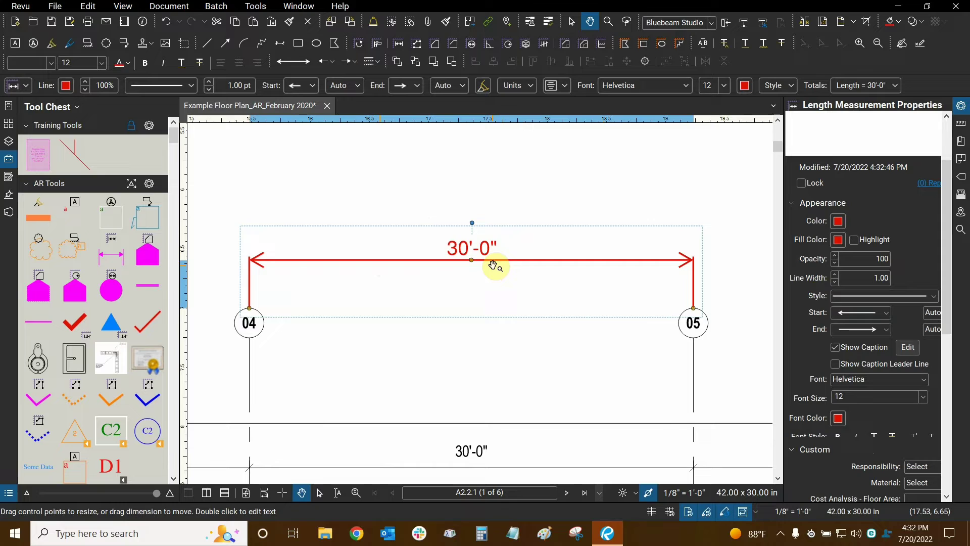
{"action": "mouse_move", "coordinate": [948, 201]}
{"action": "left_mouse_down"}
{"action": "mouse_move", "coordinate": [948, 191]}
{"action": "mouse_move", "coordinate": [949, 204]}
{"action": "left_mouse_up"}
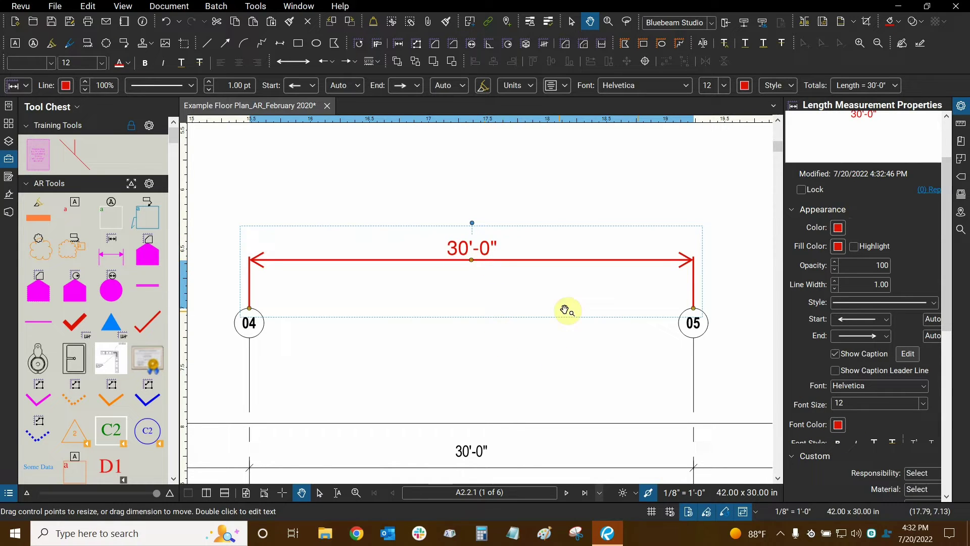
{"action": "left_click", "coordinate": [600, 181]}
{"action": "key", "text": "ctrl+0"}
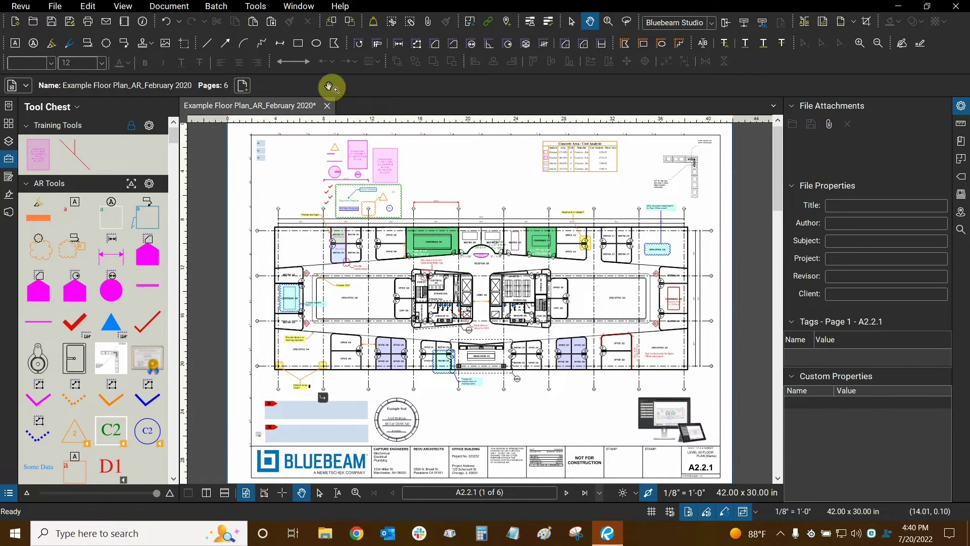
Step: Draw a rectangular Concrete Area above grids 04–05 (about 1,282.754 sf) and select it
{"action": "left_click", "coordinate": [256, 6]}
{"action": "mouse_move", "coordinate": [283, 44]}
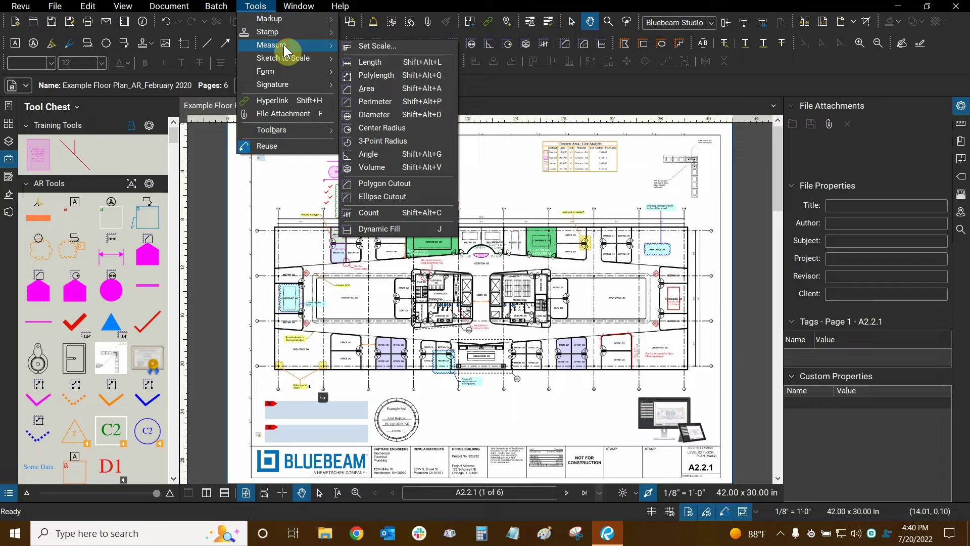
{"action": "left_click", "coordinate": [368, 90]}
{"action": "left_click_drag", "start_coordinate": [472, 152], "coordinate": [484, 217]}
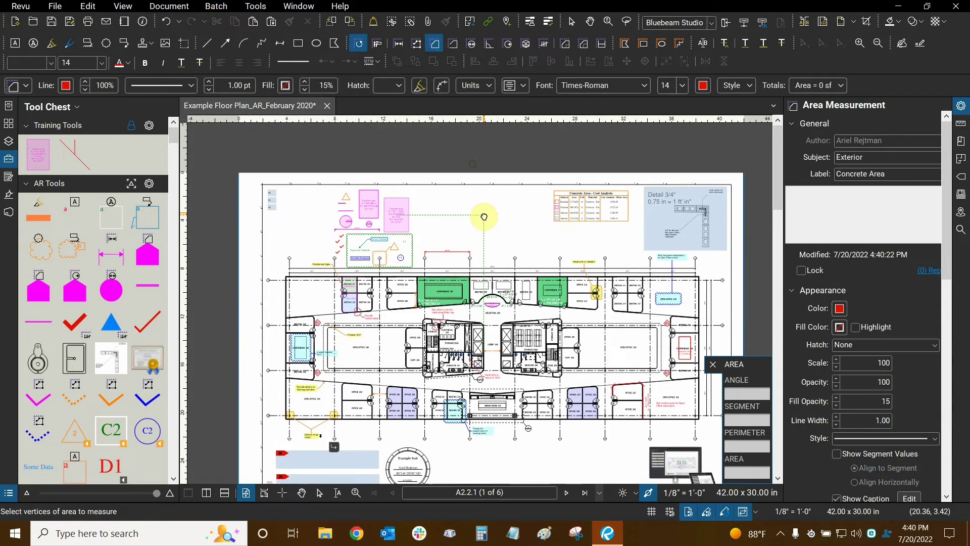
{"action": "scroll", "coordinate": [483, 216], "scroll_direction": "up", "scroll_amount": 5}
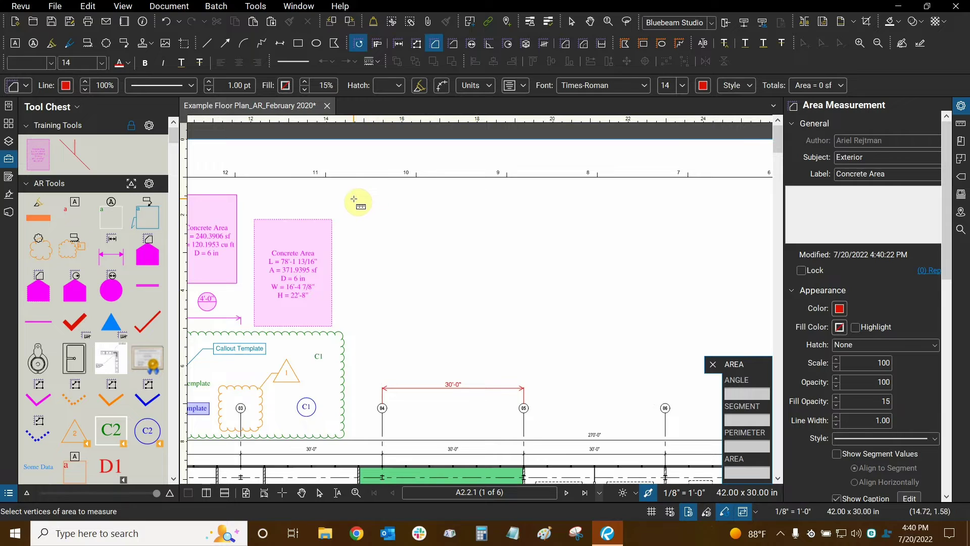
{"action": "left_click_drag", "start_coordinate": [363, 198], "coordinate": [560, 343]}
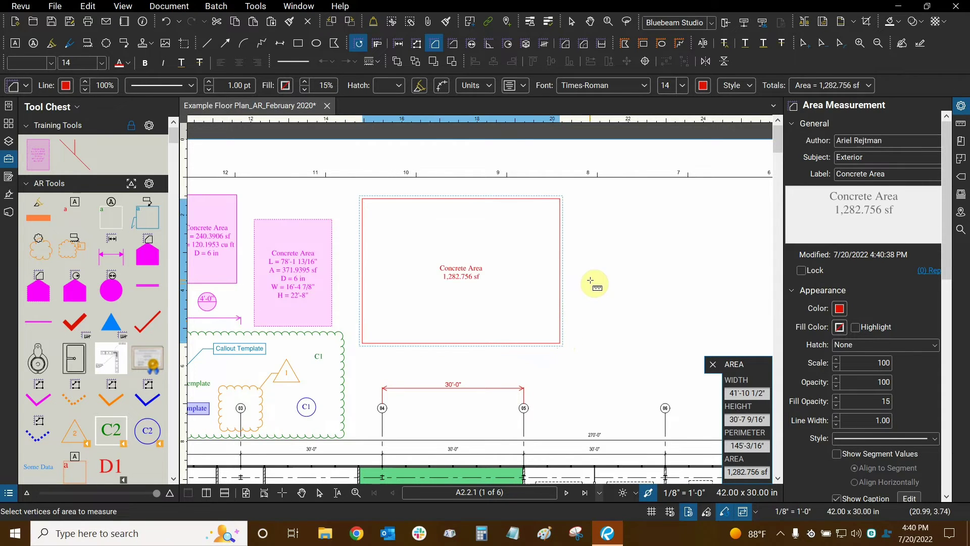
{"action": "scroll", "coordinate": [447, 298], "scroll_direction": "up", "scroll_amount": 3}
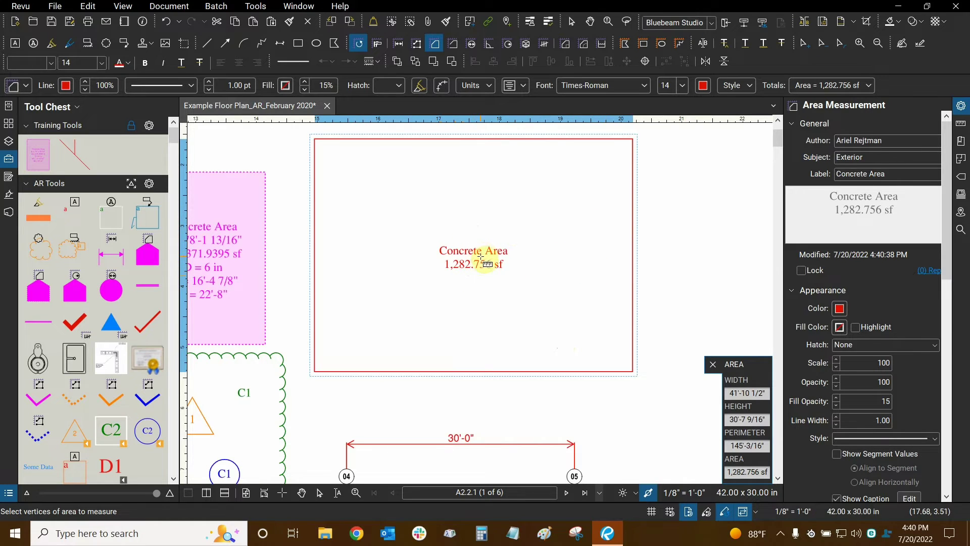
{"action": "key", "text": "Escape"}
{"action": "left_click", "coordinate": [637, 232]}
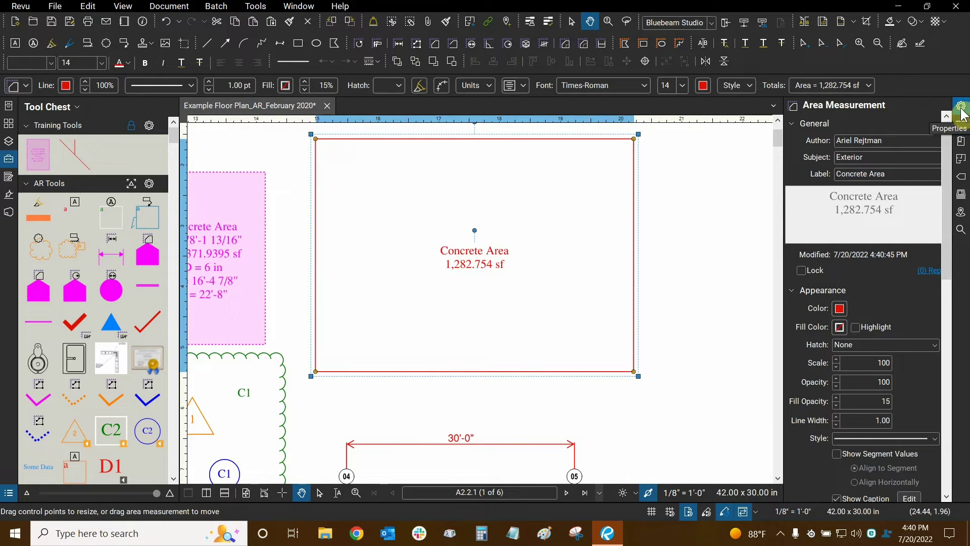
Step: Add length 145'-3/16", width 41'-10 1/2" and height 30'-7 9/16" to the Concrete Area caption
{"action": "scroll", "coordinate": [949, 197], "scroll_direction": "down", "scroll_amount": 4}
{"action": "scroll", "coordinate": [949, 197], "scroll_direction": "down", "scroll_amount": 2}
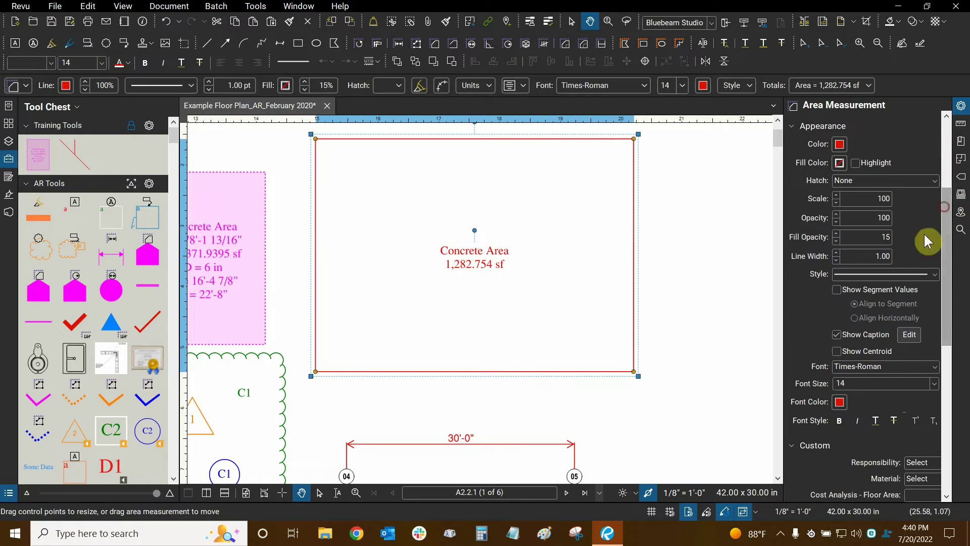
{"action": "left_click", "coordinate": [907, 337]}
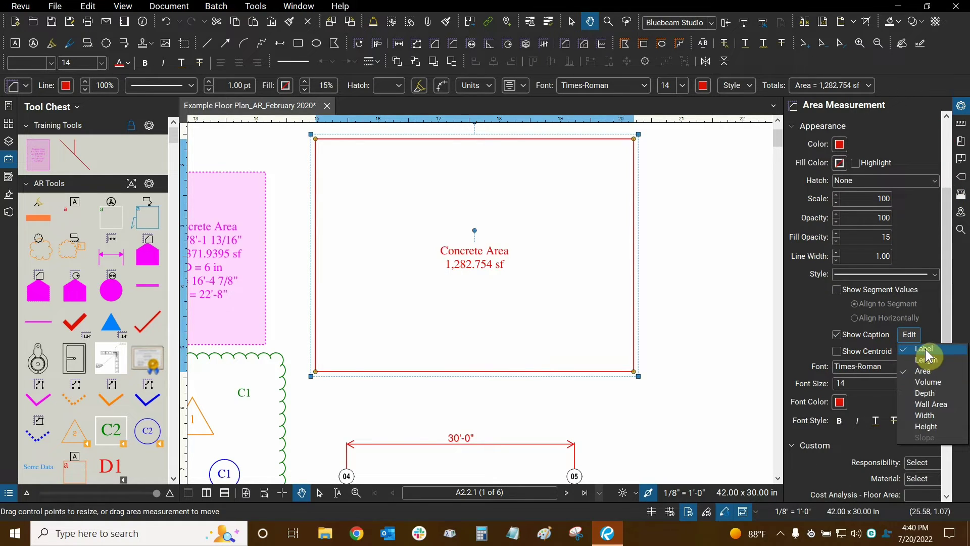
{"action": "left_click", "coordinate": [433, 48]}
{"action": "left_click", "coordinate": [435, 48]}
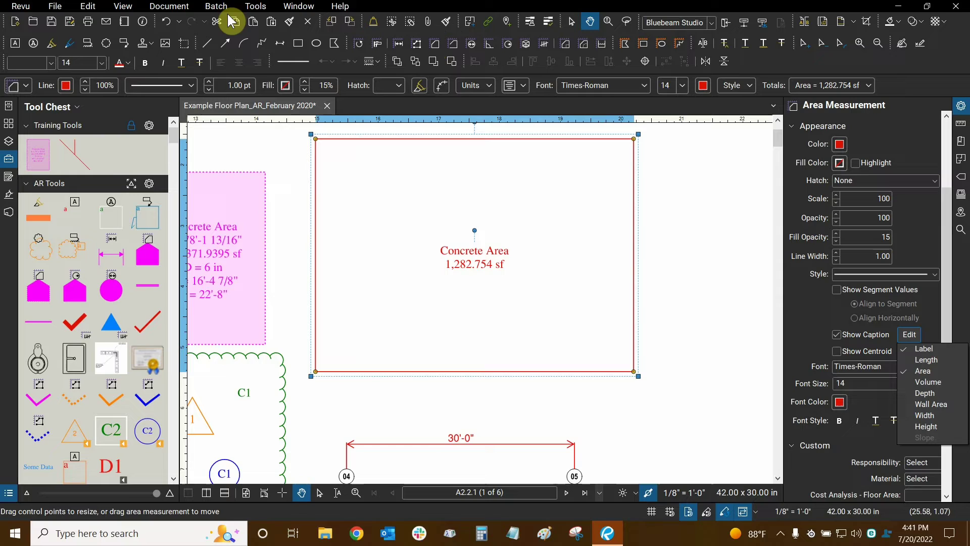
{"action": "left_click", "coordinate": [917, 360]}
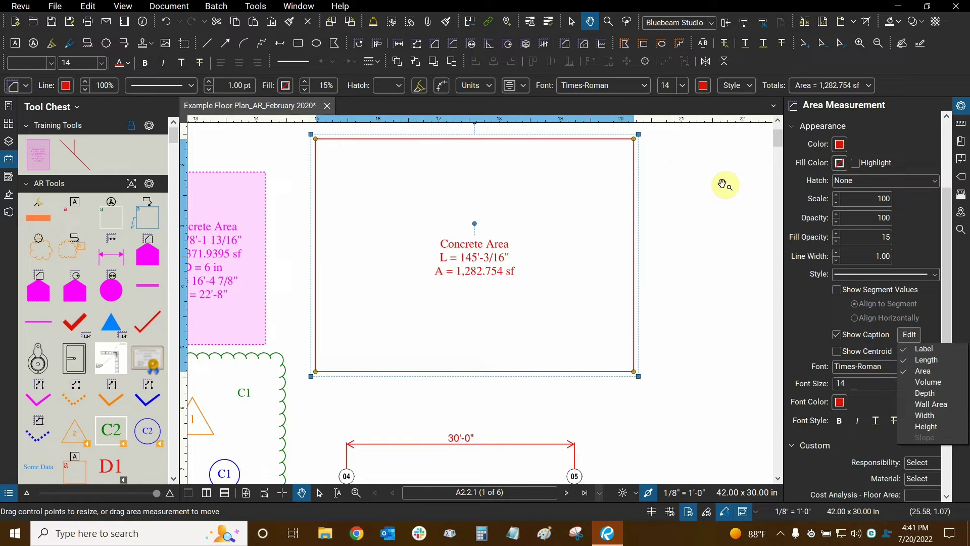
{"action": "left_click", "coordinate": [924, 415]}
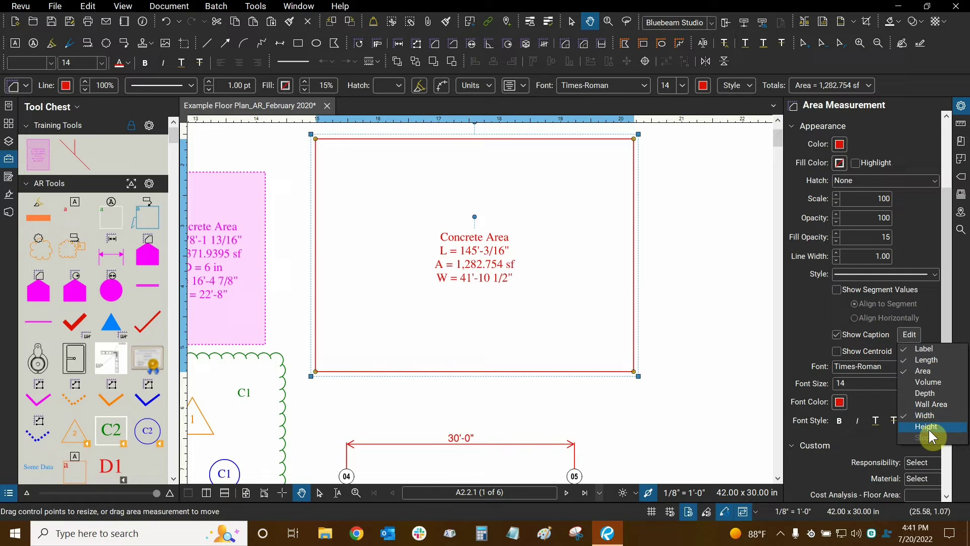
{"action": "left_click", "coordinate": [928, 427]}
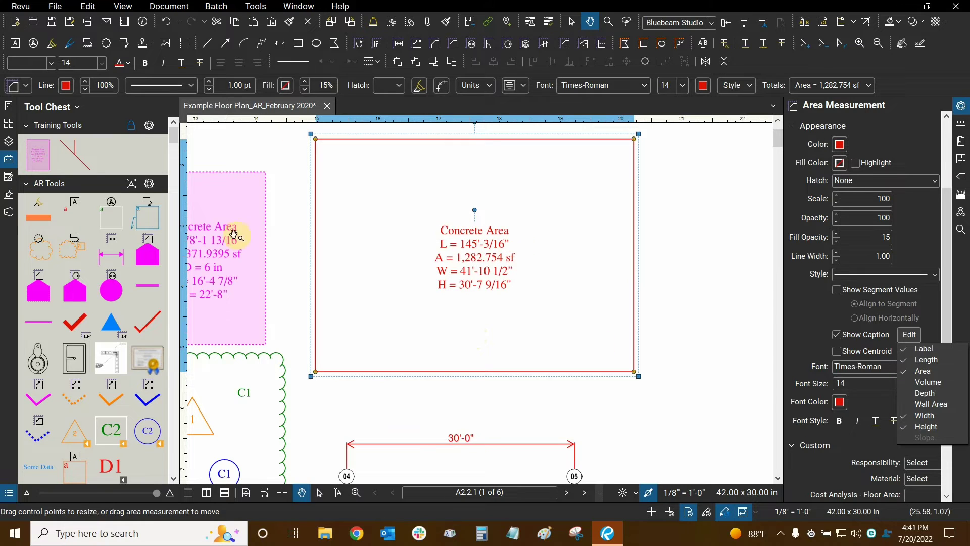
{"action": "scroll", "coordinate": [589, 214], "scroll_direction": "up", "scroll_amount": 1}
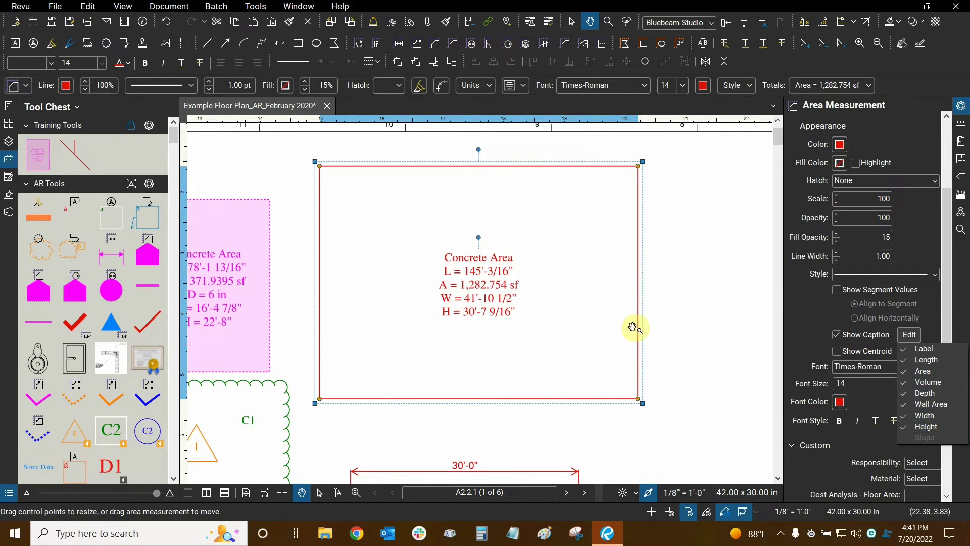
Step: Set the Concrete Area depth to 6 in, giving volume 641.377 cu ft and wall area 72.5086 sf
{"action": "left_click", "coordinate": [960, 122]}
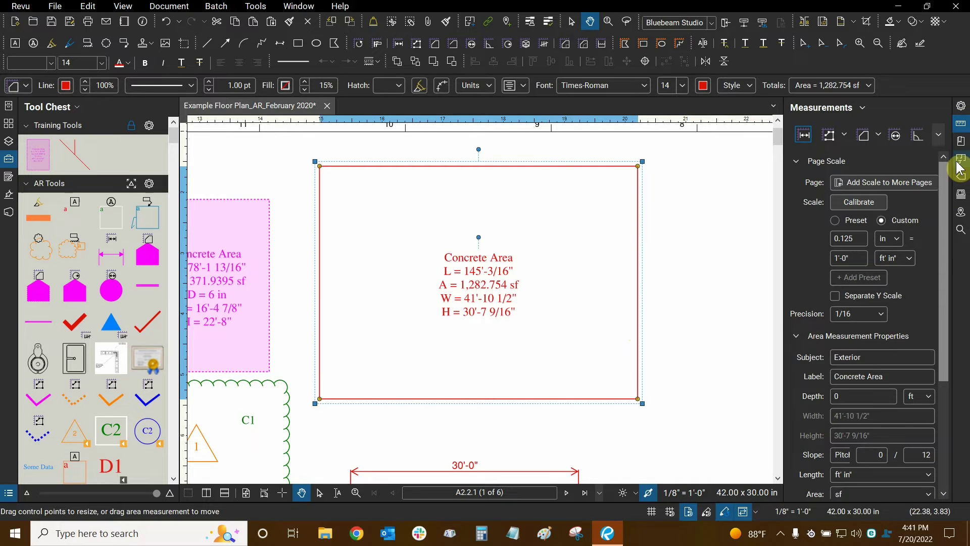
{"action": "left_click_drag", "start_coordinate": [943, 177], "coordinate": [888, 258]}
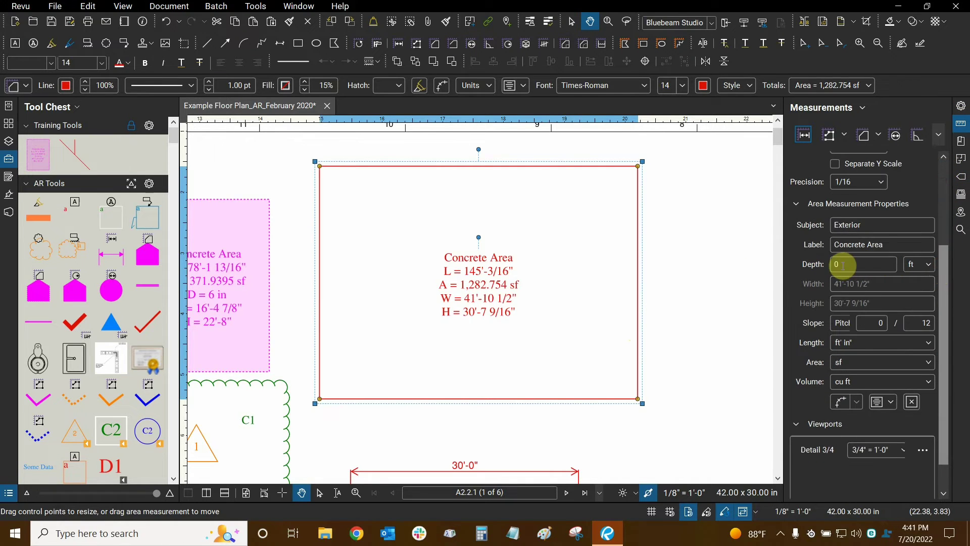
{"action": "left_click", "coordinate": [921, 264]}
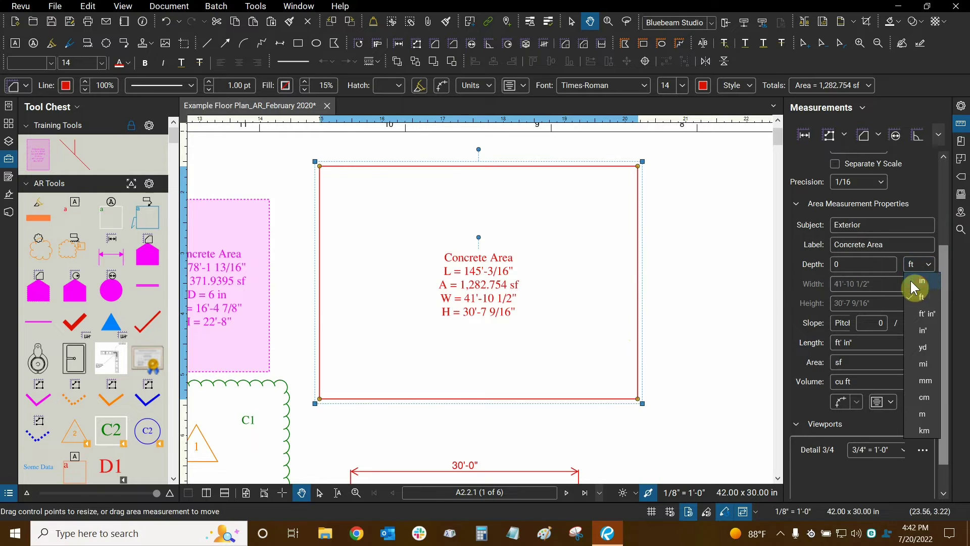
{"action": "left_click", "coordinate": [924, 281]}
{"action": "type", "text": "6"}
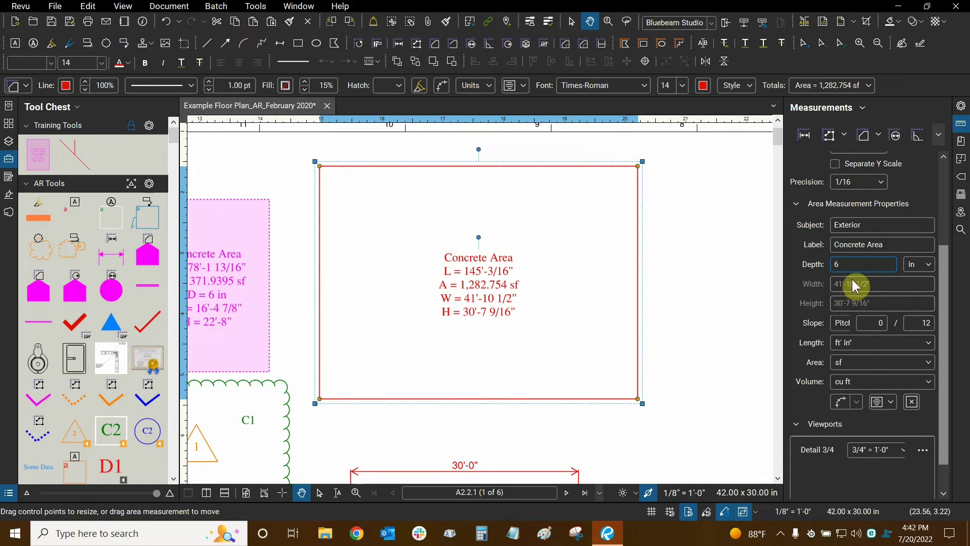
{"action": "left_click", "coordinate": [902, 249]}
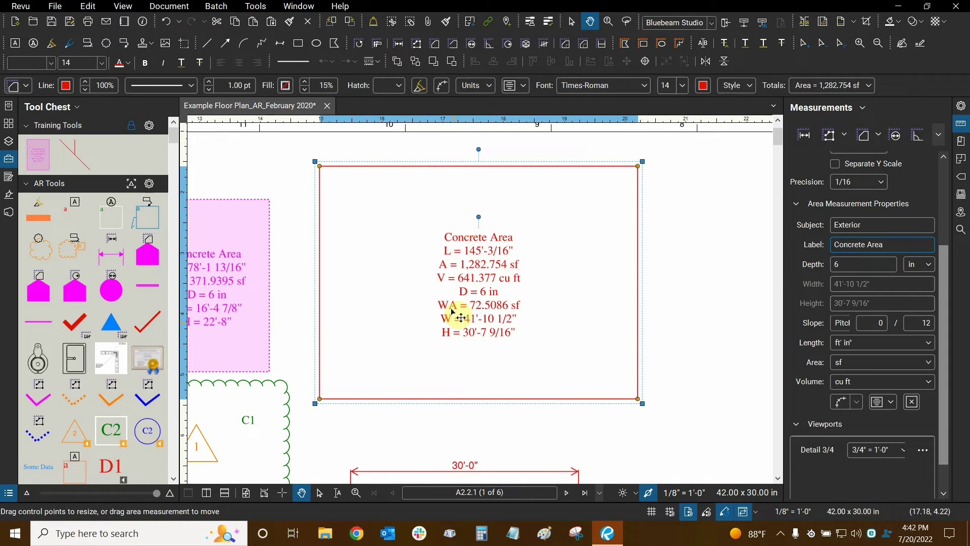
{"action": "left_click", "coordinate": [855, 262]}
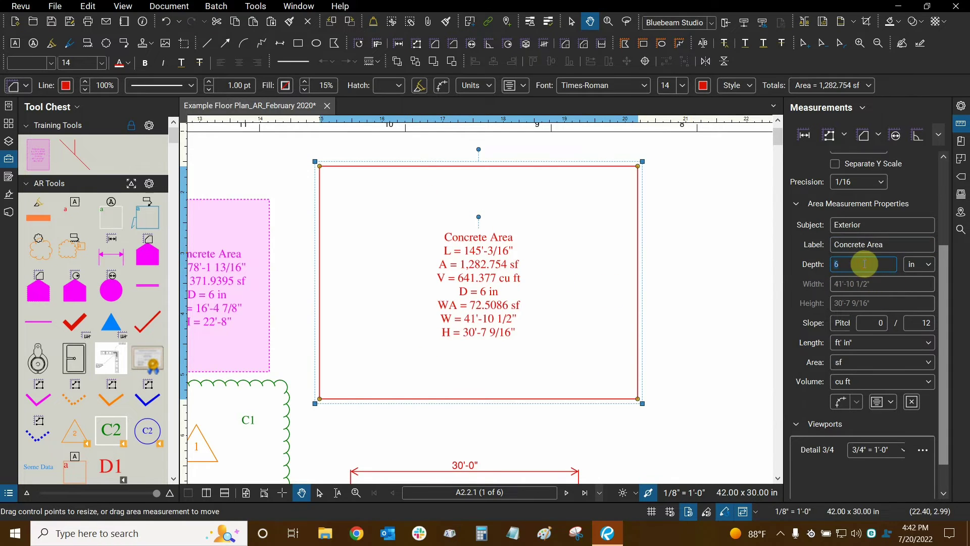
{"action": "left_click", "coordinate": [865, 264]}
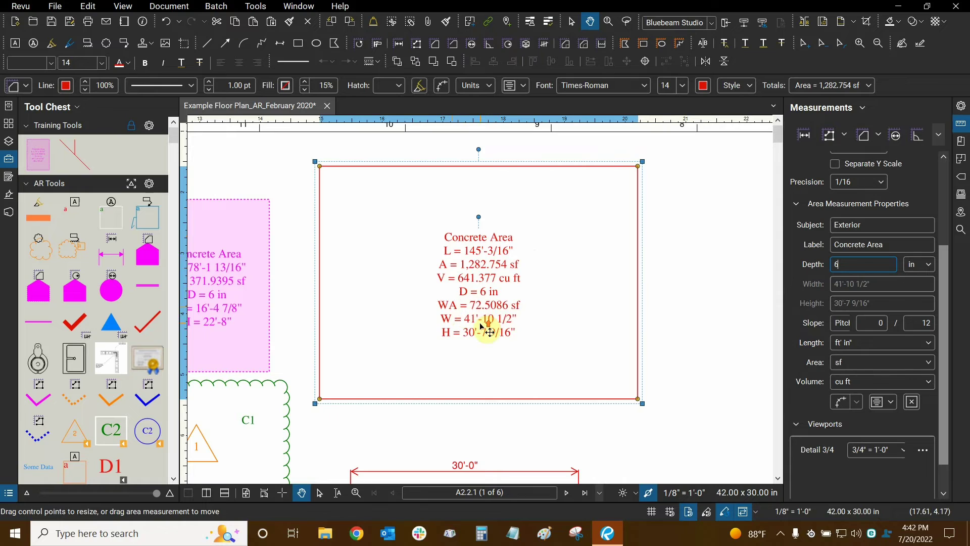
Step: Fit the whole floor plan sheet in view
{"action": "scroll", "coordinate": [486, 328], "scroll_direction": "up", "scroll_amount": 1}
{"action": "scroll", "coordinate": [482, 379], "scroll_direction": "left", "scroll_amount": 1}
{"action": "scroll", "coordinate": [498, 330], "scroll_direction": "down", "scroll_amount": 1}
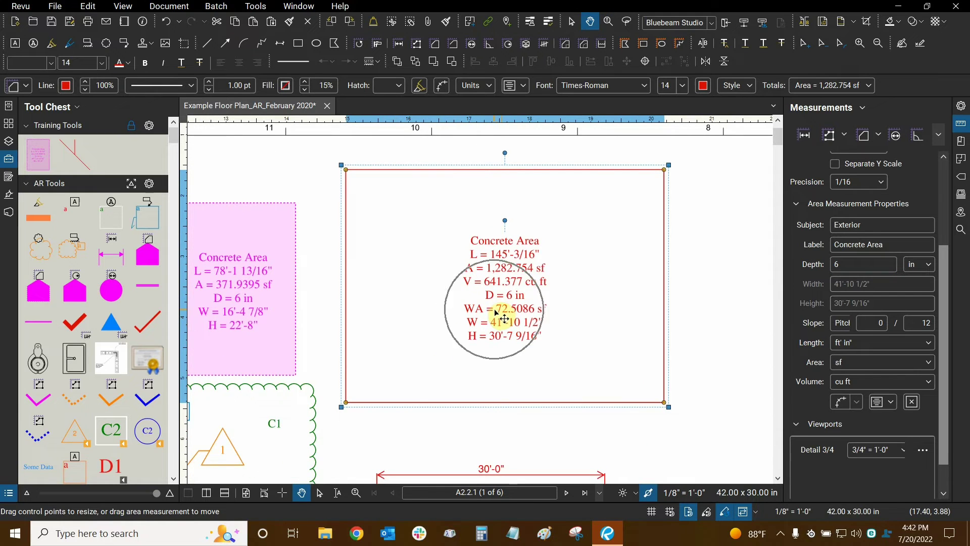
{"action": "scroll", "coordinate": [520, 308], "scroll_direction": "up", "scroll_amount": 1}
{"action": "scroll", "coordinate": [522, 300], "scroll_direction": "down", "scroll_amount": 2}
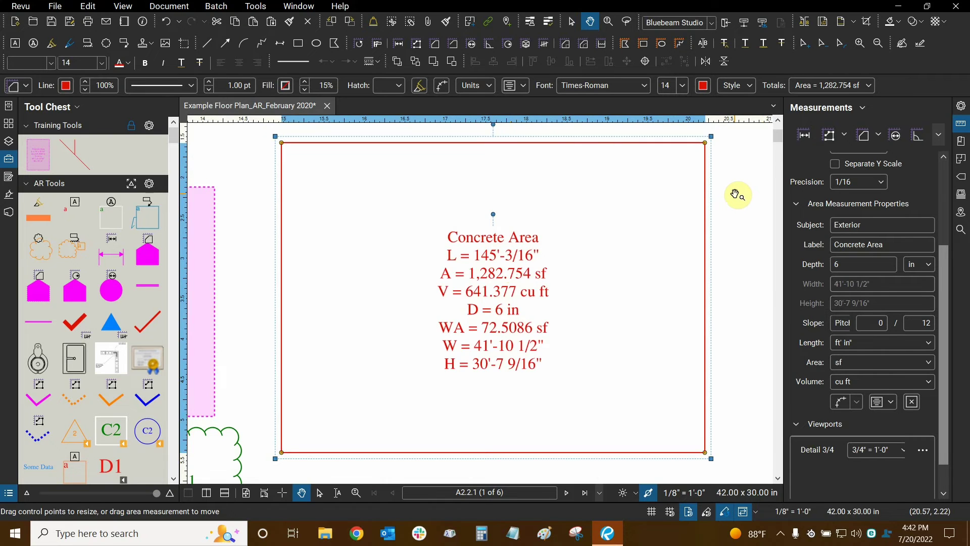
{"action": "key", "text": "ctrl+0"}
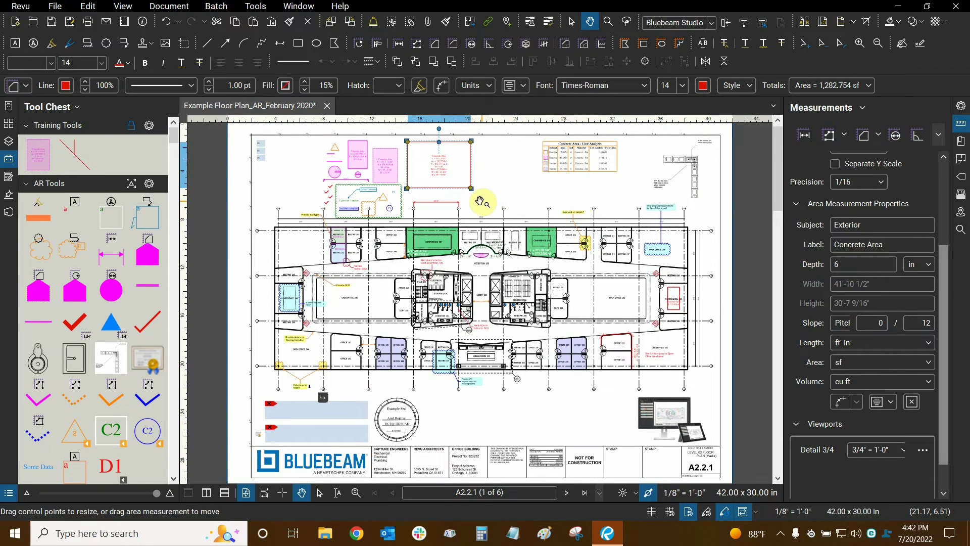
Step: Deselect the Concrete Area markup and activate the Volume measurement tool
{"action": "left_click", "coordinate": [480, 202]}
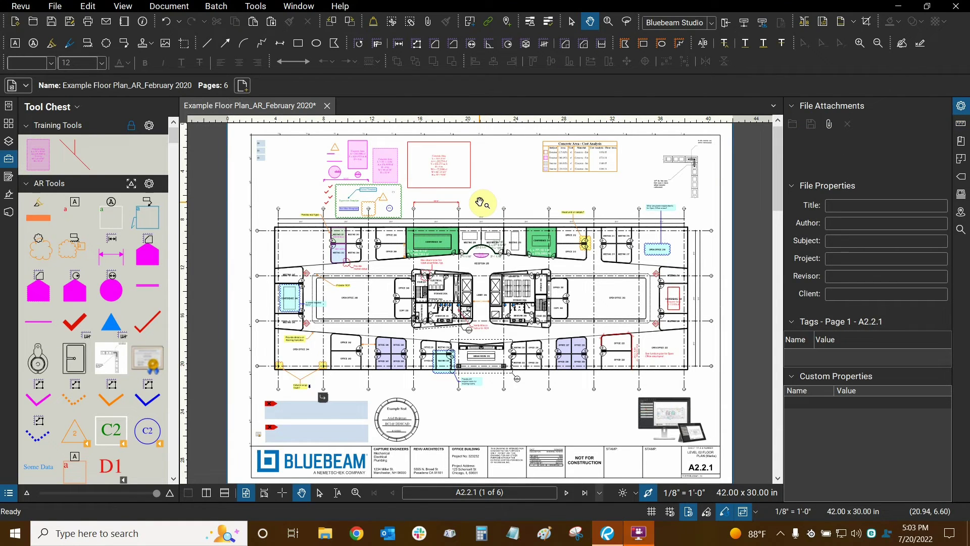
{"action": "left_click", "coordinate": [254, 7]}
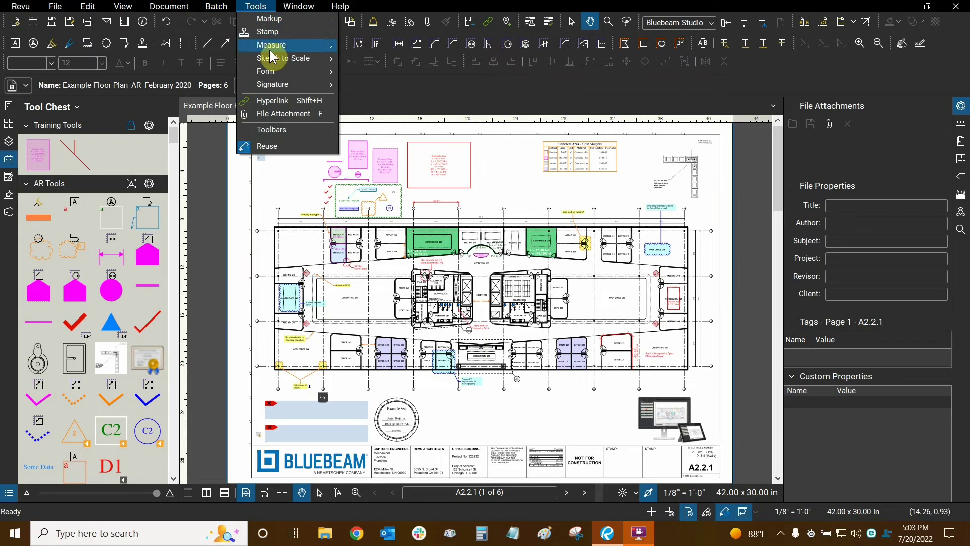
{"action": "mouse_move", "coordinate": [274, 50]}
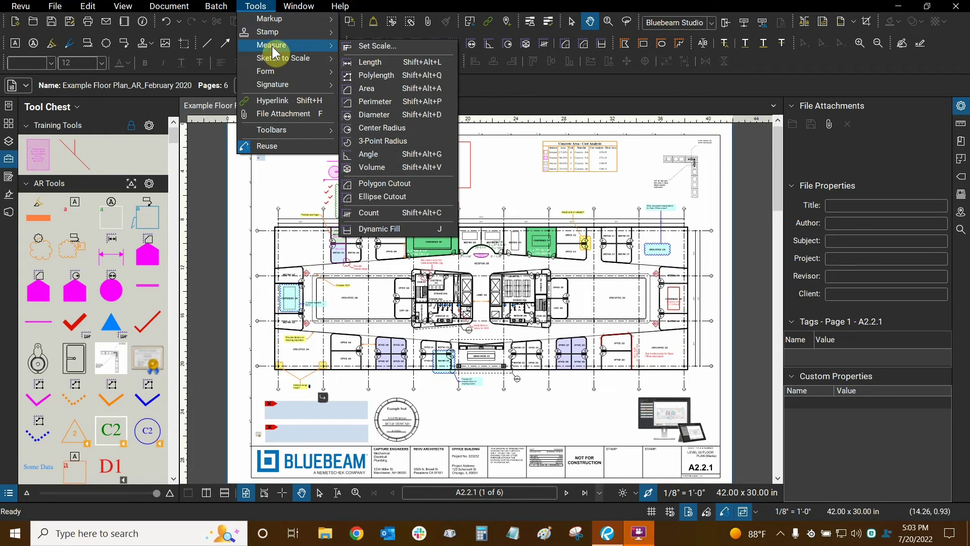
{"action": "left_click", "coordinate": [371, 167]}
Step: Draw a rectangular volume measurement beside the Concrete Area
{"action": "scroll", "coordinate": [495, 210], "scroll_direction": "up", "scroll_amount": 5}
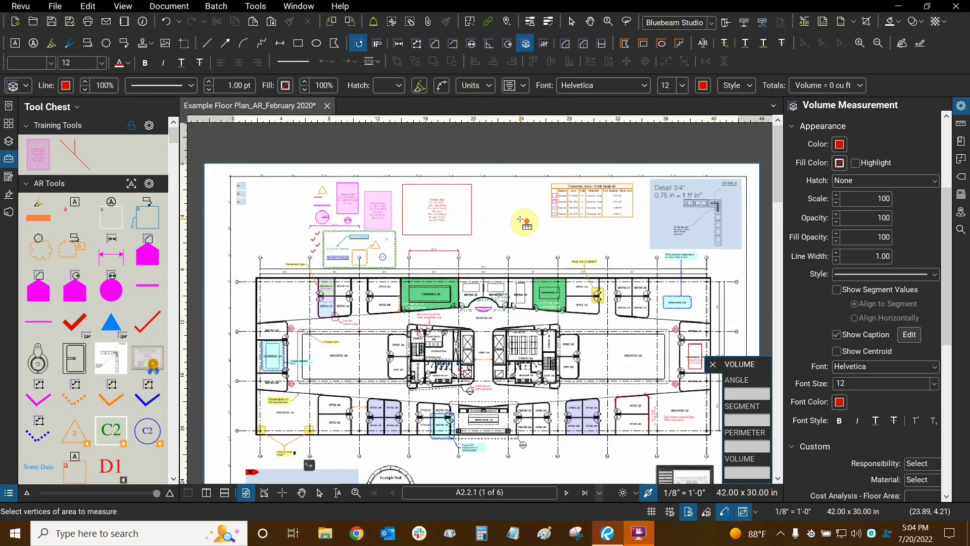
{"action": "scroll", "coordinate": [495, 209], "scroll_direction": "up", "scroll_amount": 3}
{"action": "left_click", "coordinate": [420, 190]}
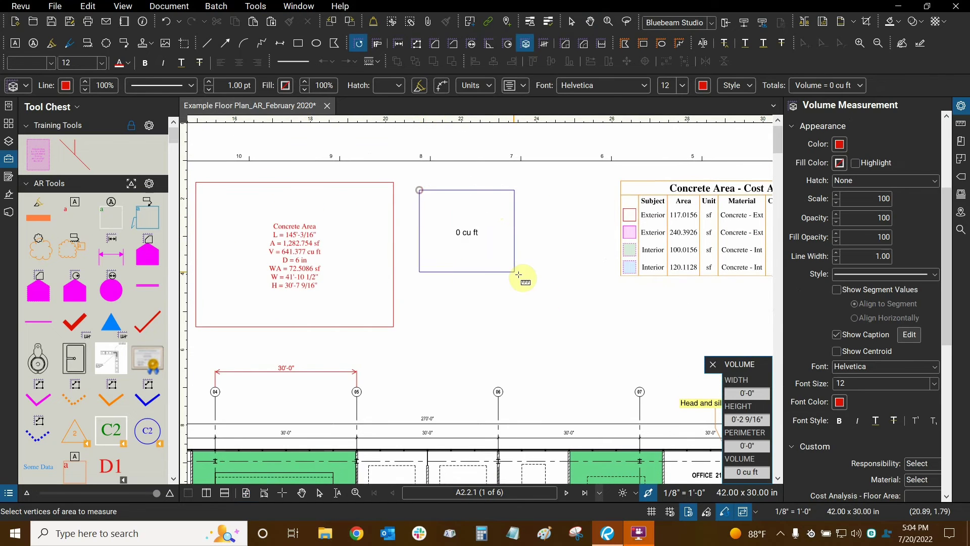
{"action": "left_click", "coordinate": [569, 301]}
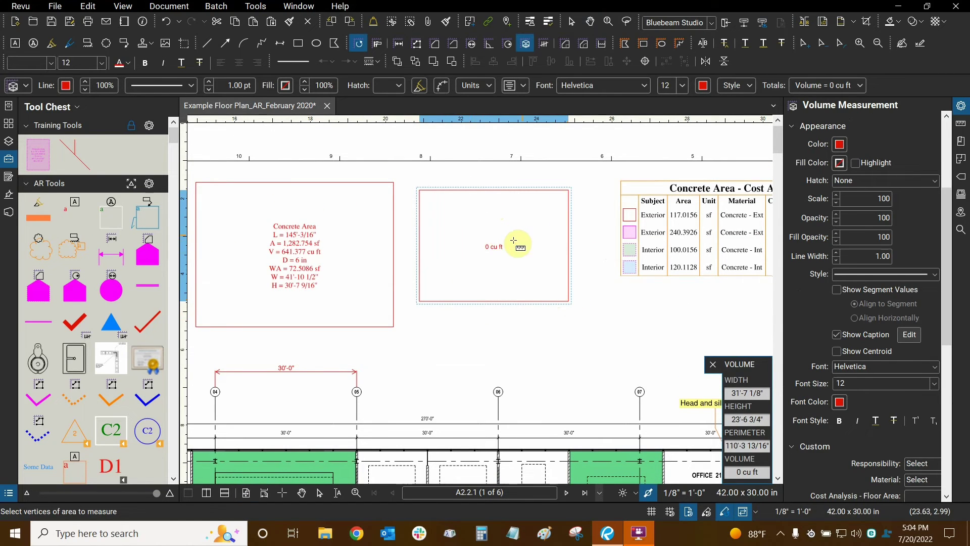
{"action": "scroll", "coordinate": [521, 241], "scroll_direction": "up", "scroll_amount": 2}
{"action": "scroll", "coordinate": [523, 238], "scroll_direction": "up", "scroll_amount": 1}
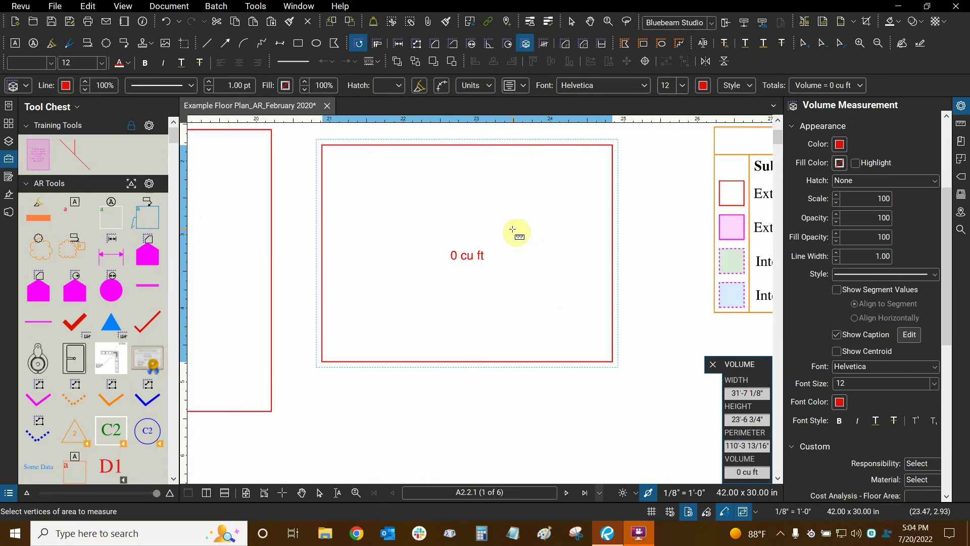
{"action": "key", "text": "Escape"}
Step: Set the new volume markup's caption to show only Volume, reading 0 cu ft
{"action": "left_click", "coordinate": [489, 260]}
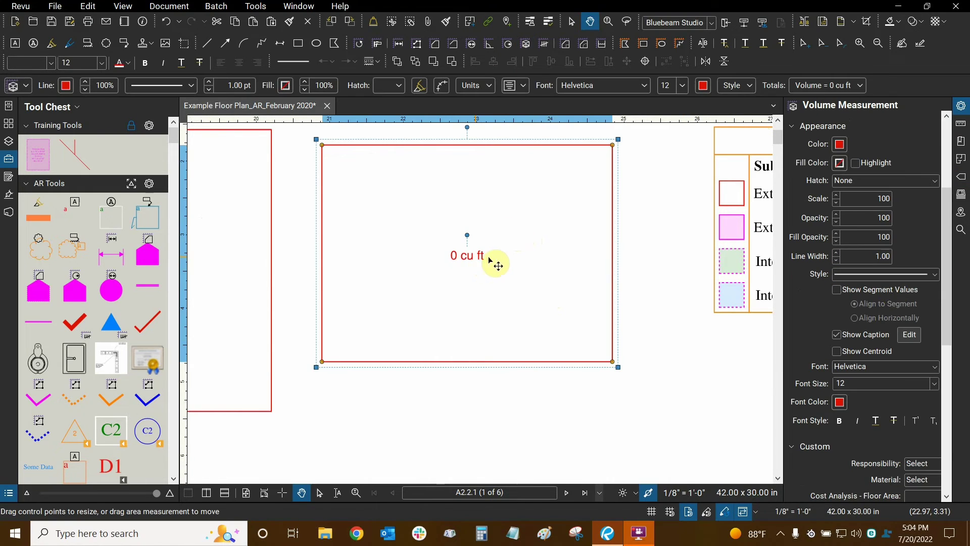
{"action": "left_click", "coordinate": [907, 335]}
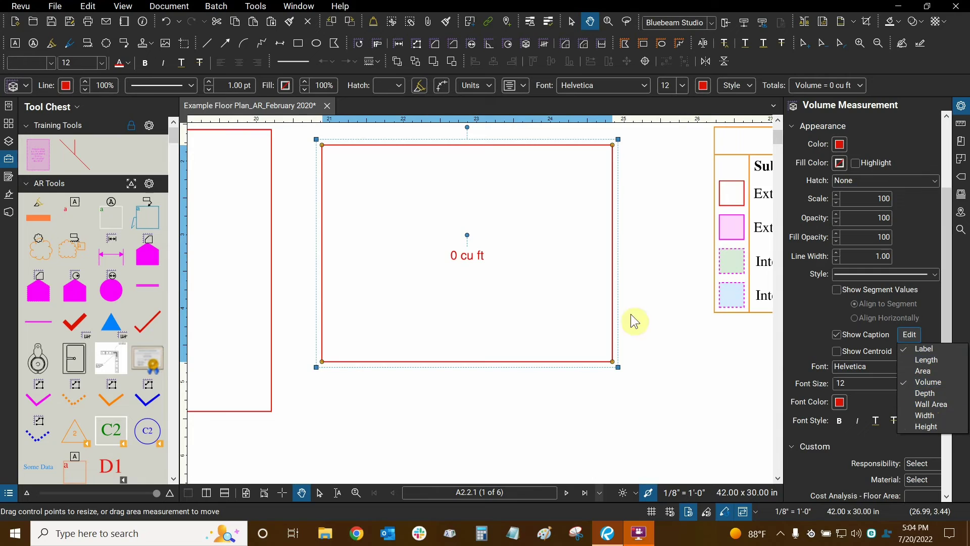
{"action": "scroll", "coordinate": [635, 321], "scroll_direction": "down", "scroll_amount": 2}
{"action": "left_click_drag", "start_coordinate": [645, 275], "coordinate": [682, 290]}
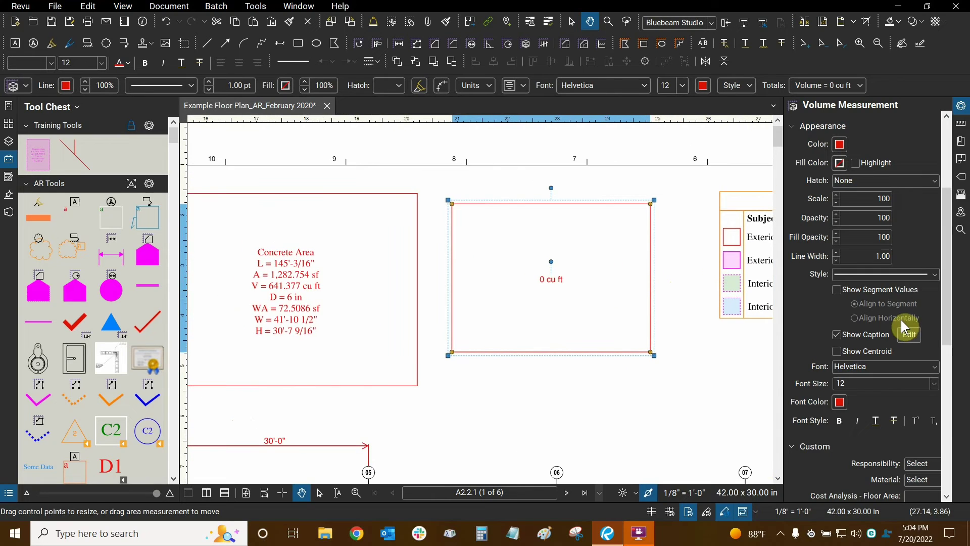
{"action": "left_click", "coordinate": [905, 334]}
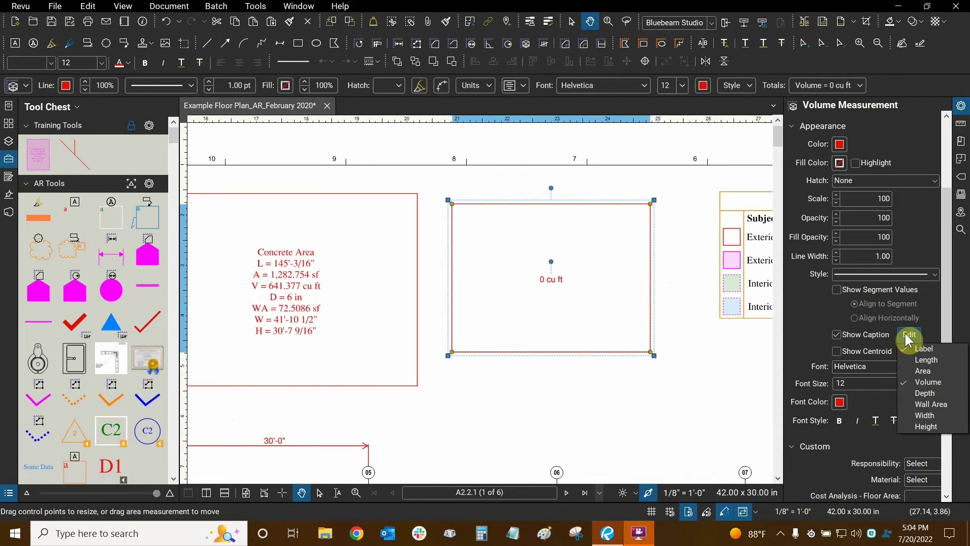
Step: Change the volume measurement's depth from 12 to 6 in, giving 372.2343 cu ft
{"action": "left_click", "coordinate": [817, 302]}
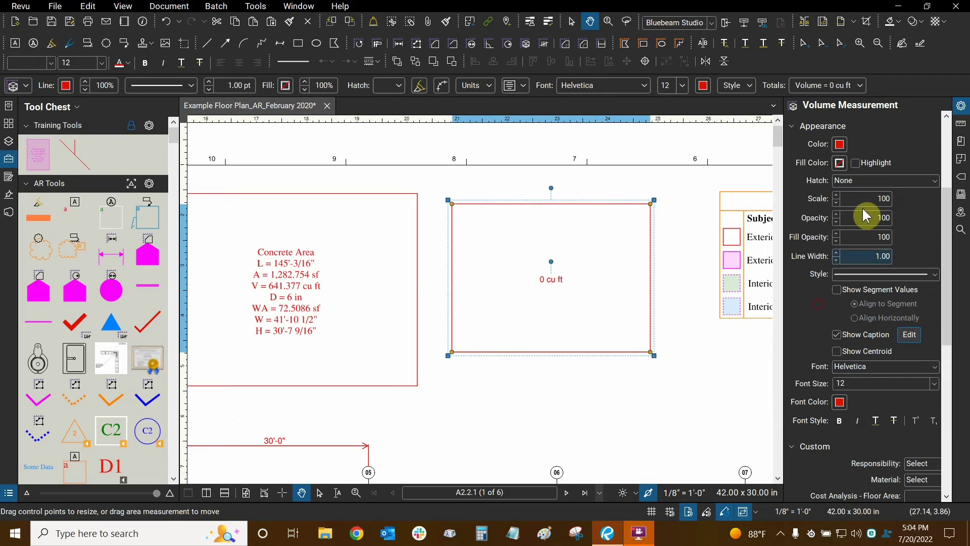
{"action": "left_click", "coordinate": [960, 123]}
{"action": "left_click", "coordinate": [808, 270]}
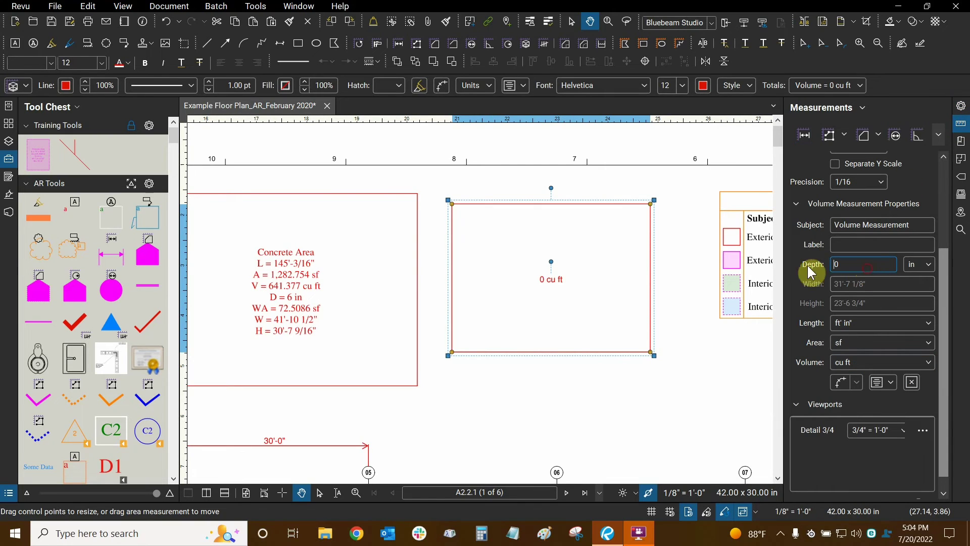
{"action": "left_click", "coordinate": [819, 267]}
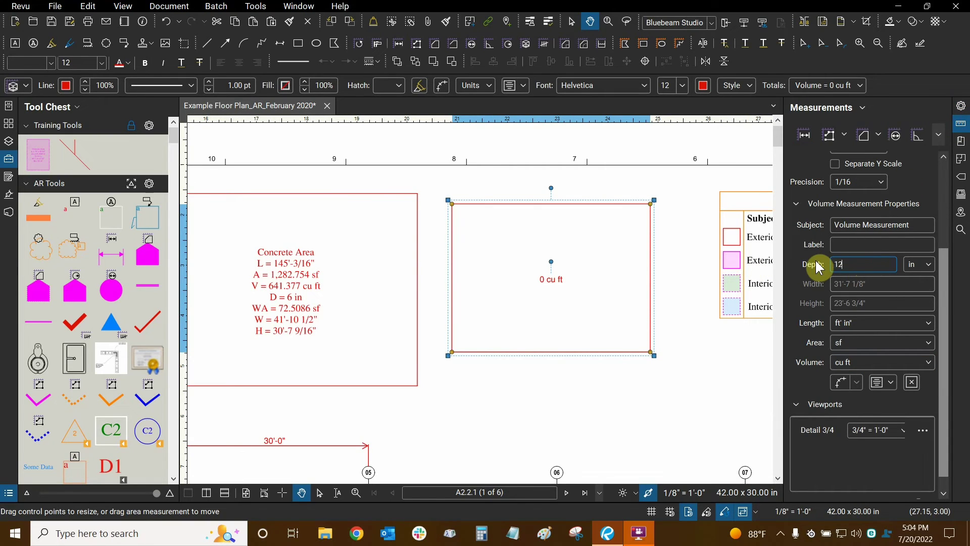
{"action": "left_click", "coordinate": [882, 244]}
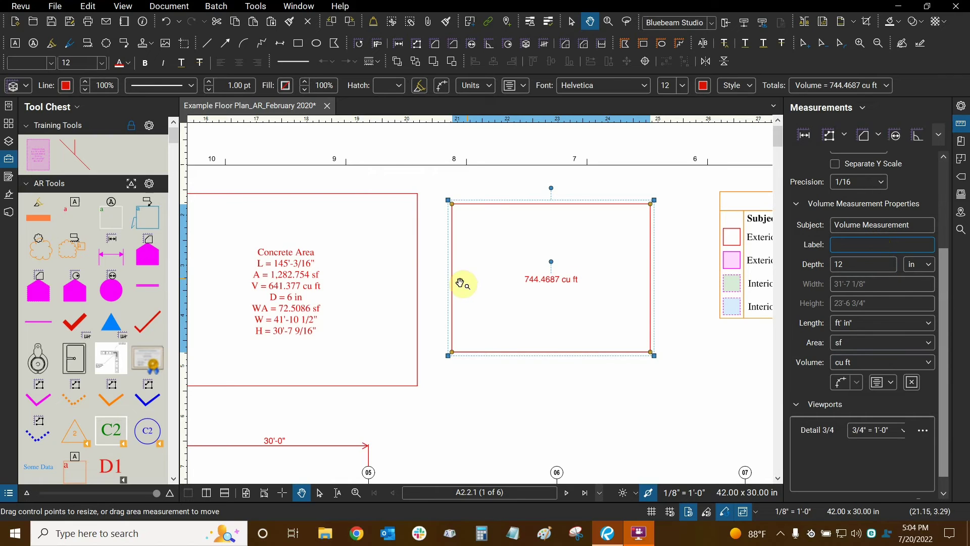
{"action": "scroll", "coordinate": [599, 282], "scroll_direction": "up", "scroll_amount": 1}
{"action": "scroll", "coordinate": [483, 282], "scroll_direction": "up", "scroll_amount": 2}
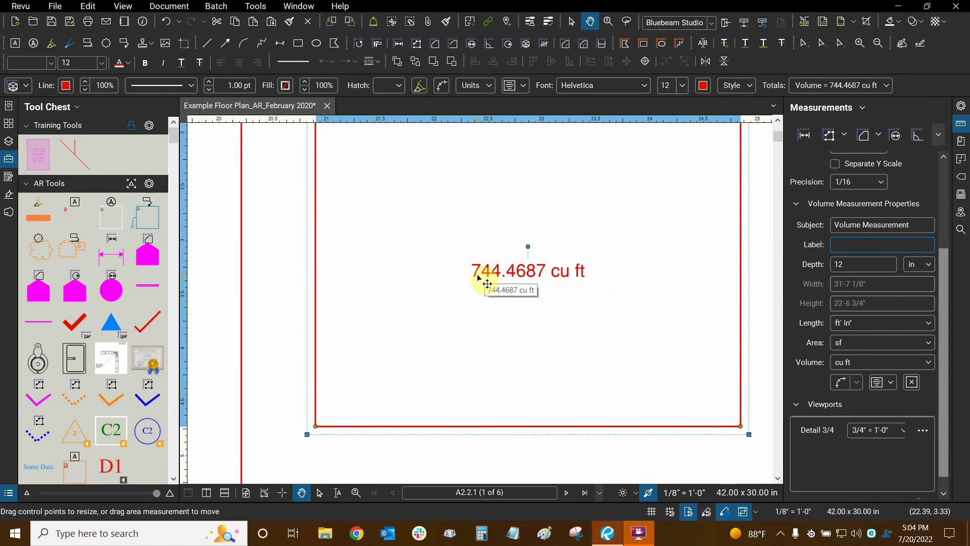
{"action": "left_click", "coordinate": [882, 266]}
{"action": "double_click", "coordinate": [857, 265]}
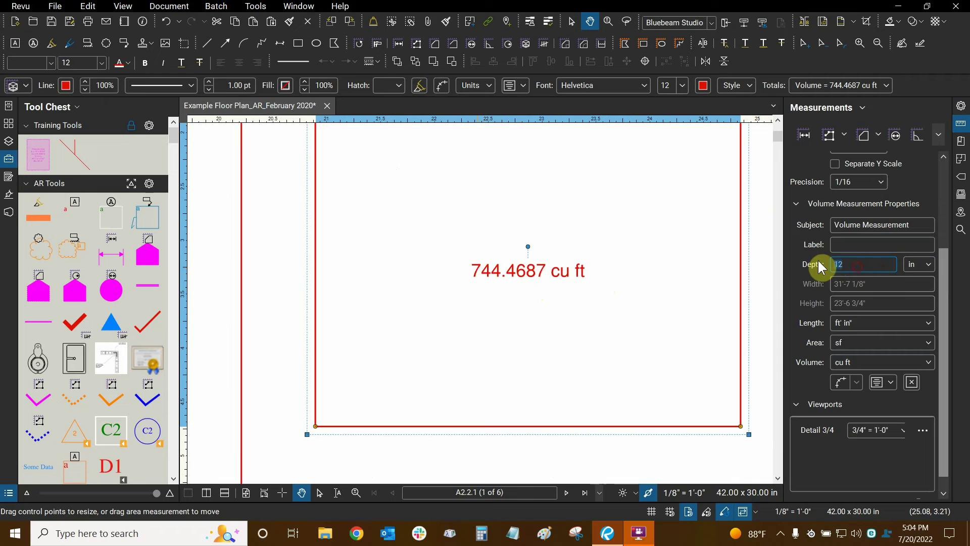
{"action": "type", "text": "6"}
{"action": "left_click", "coordinate": [867, 245]}
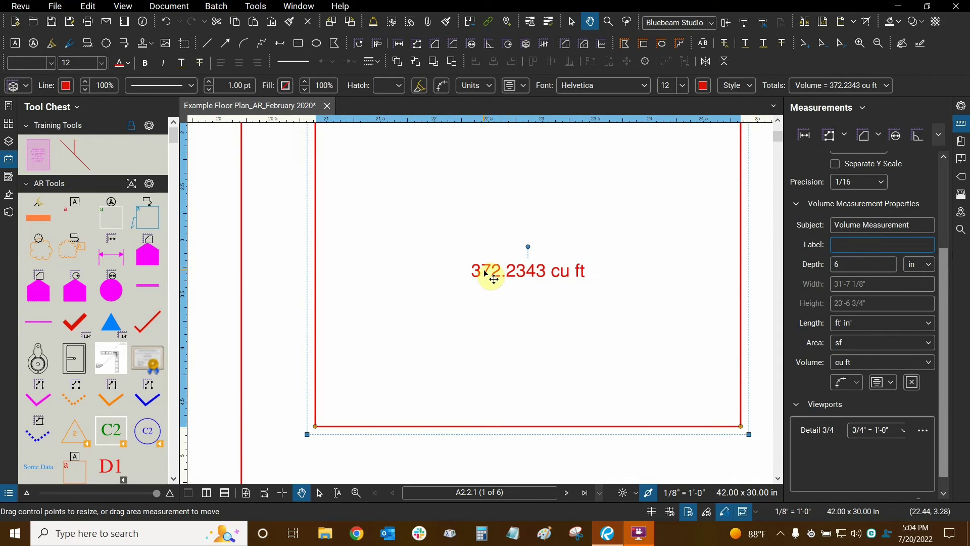
Step: Reselect the volume measurement by its caption to verify it, then deselect it
{"action": "left_click", "coordinate": [277, 243]}
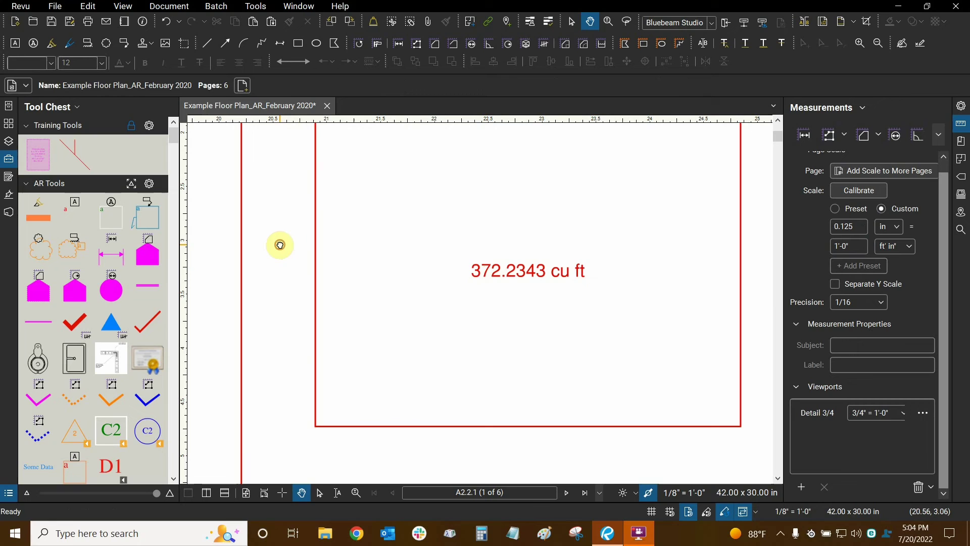
{"action": "left_click", "coordinate": [510, 278]}
{"action": "scroll", "coordinate": [508, 280], "scroll_direction": "down", "scroll_amount": 1}
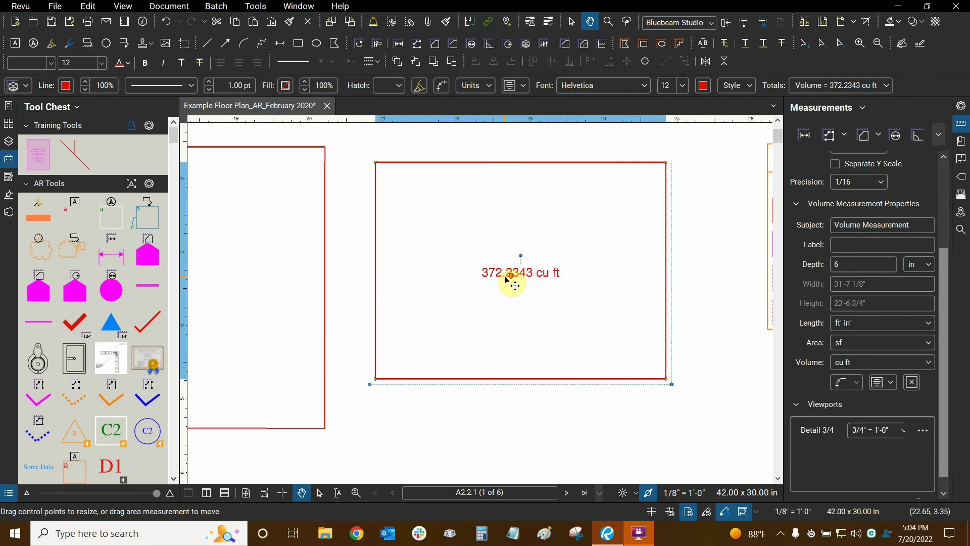
{"action": "left_click", "coordinate": [720, 235]}
Step: Start the Count tool and check-mark the sink in Mother's RM 252
{"action": "left_click", "coordinate": [257, 6]}
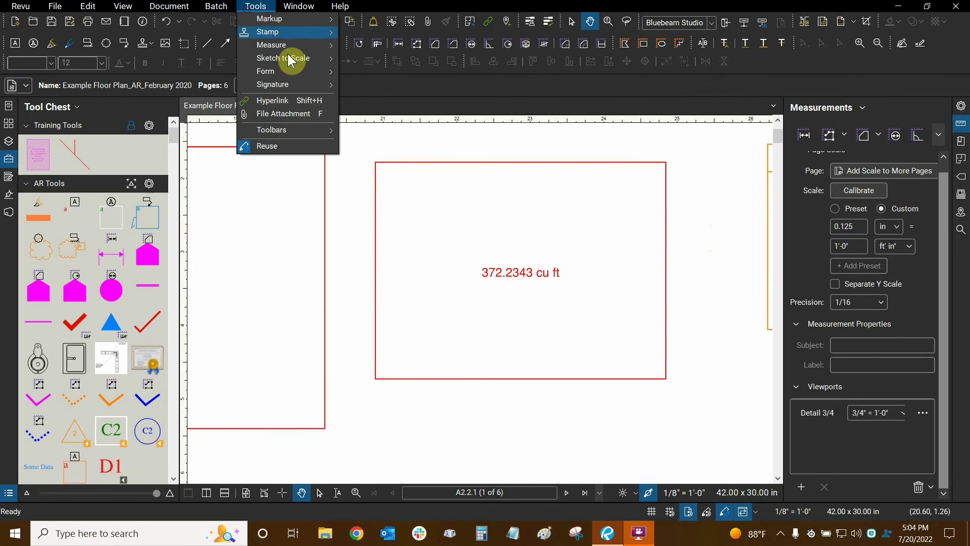
{"action": "mouse_move", "coordinate": [275, 46]}
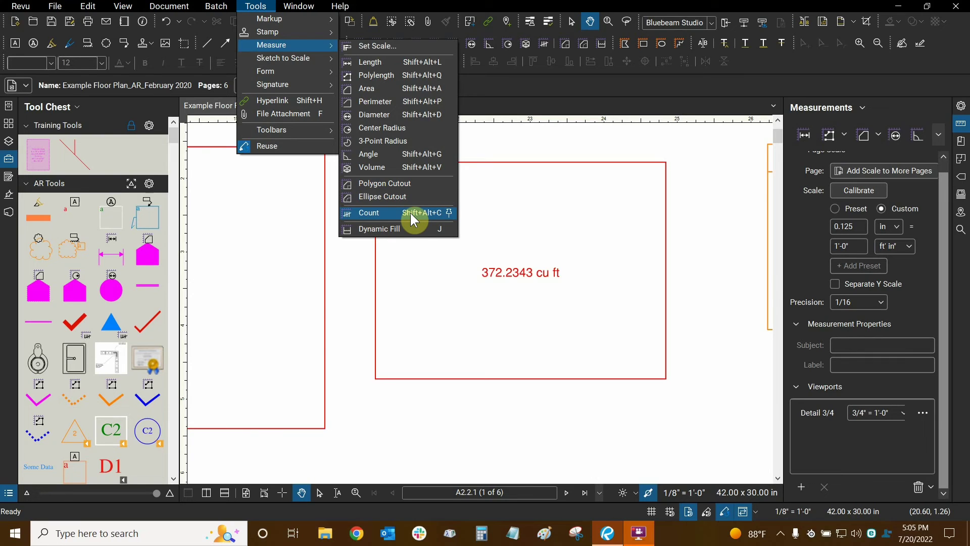
{"action": "left_click", "coordinate": [384, 212]}
{"action": "scroll", "coordinate": [387, 212], "scroll_direction": "down", "scroll_amount": 3}
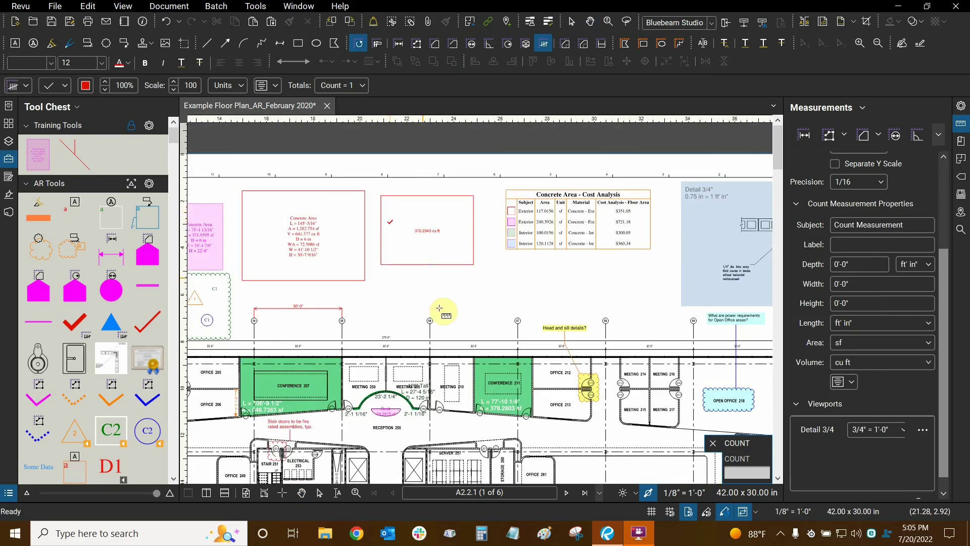
{"action": "left_click", "coordinate": [444, 310]}
Step: Check-mark the left and right sinks in Women's RR 254
{"action": "scroll", "coordinate": [491, 274], "scroll_direction": "down", "scroll_amount": 5}
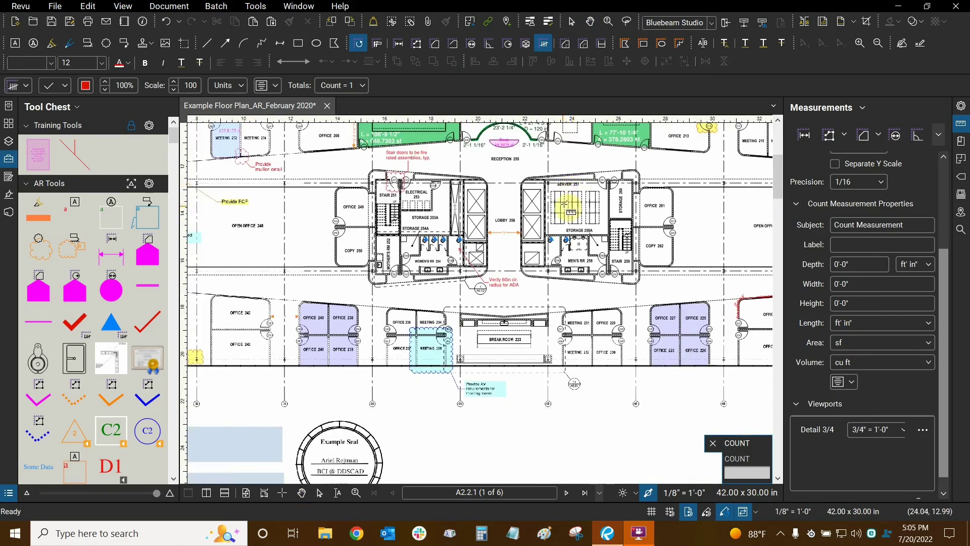
{"action": "scroll", "coordinate": [258, 264], "scroll_direction": "up", "scroll_amount": 2}
{"action": "scroll", "coordinate": [284, 306], "scroll_direction": "up", "scroll_amount": 4}
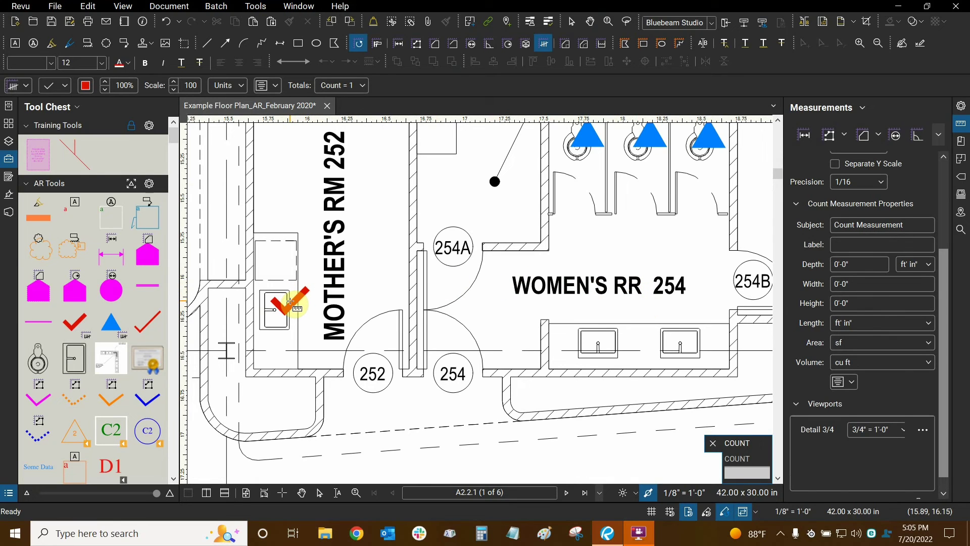
{"action": "left_click", "coordinate": [604, 321]}
{"action": "left_click", "coordinate": [683, 328]}
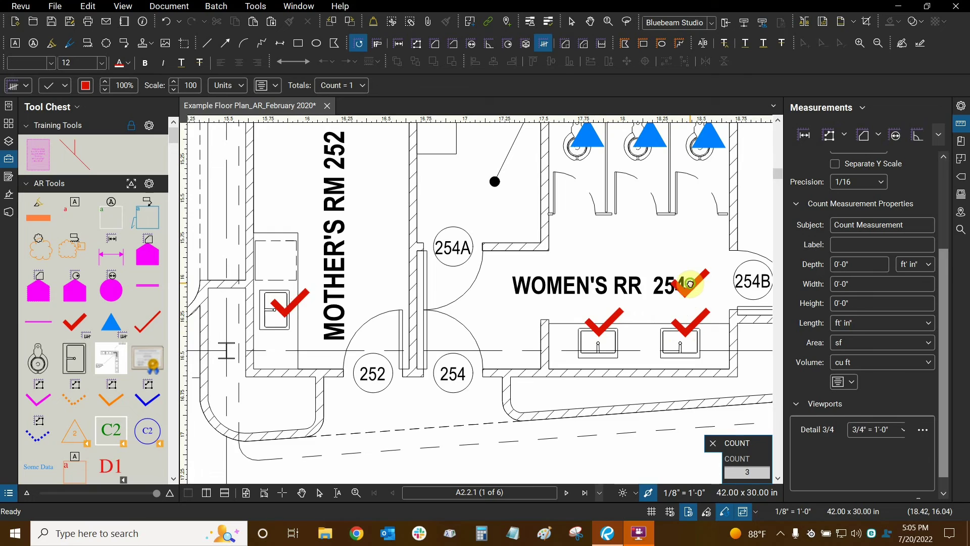
{"action": "left_click_drag", "start_coordinate": [684, 279], "coordinate": [636, 295]}
{"action": "key", "text": "Escape"}
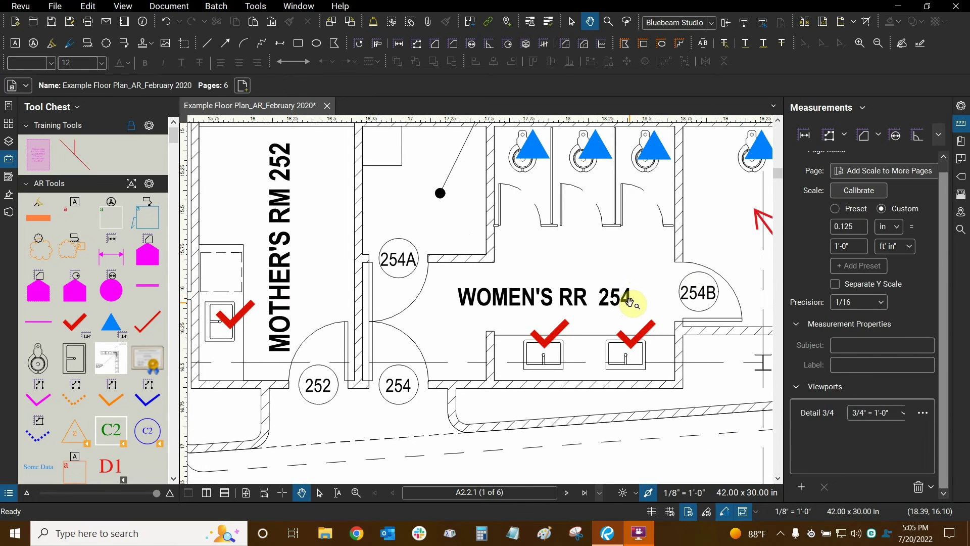
Step: Open the Search panel, confirm the sink checks total Count = 3, and fit the page
{"action": "left_click", "coordinate": [962, 230]}
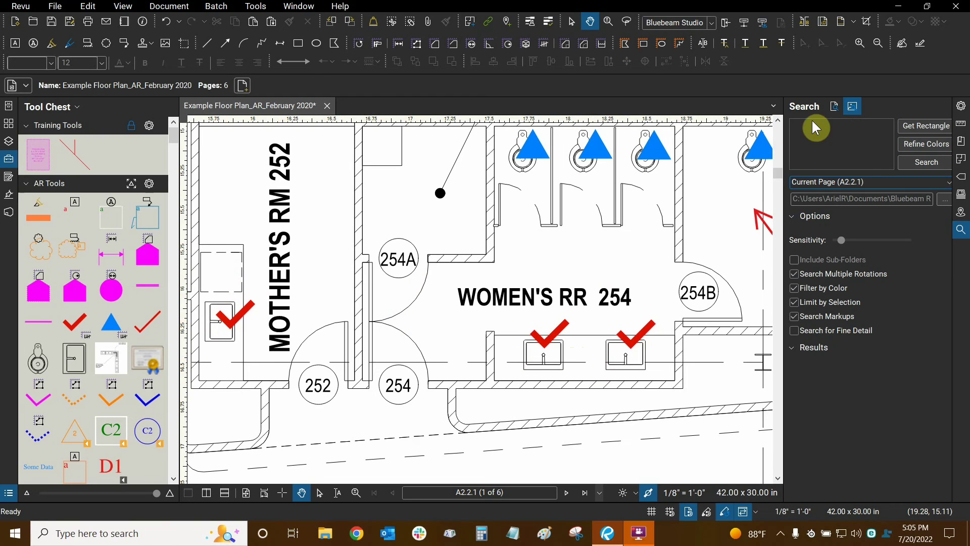
{"action": "left_click", "coordinate": [558, 339]}
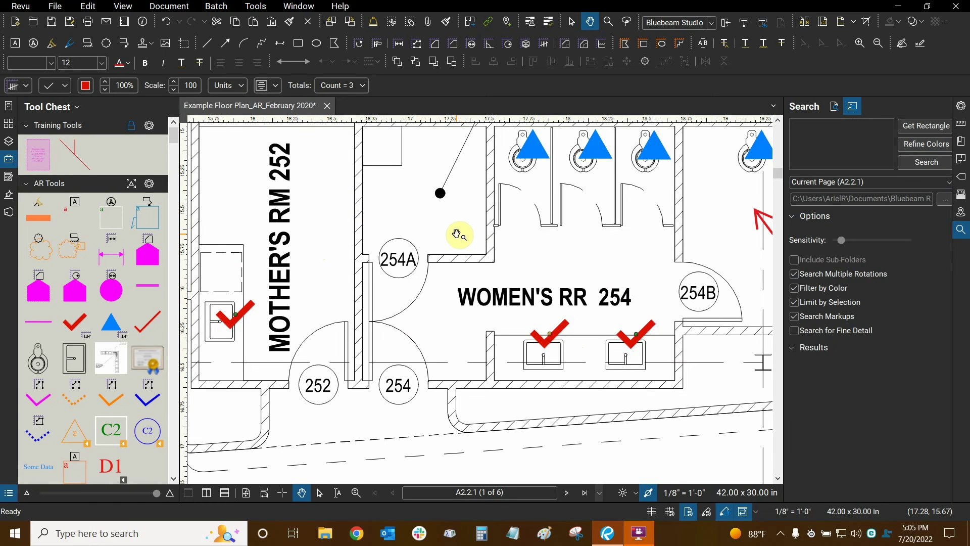
{"action": "key", "text": "Escape"}
{"action": "key", "text": "ctrl+0"}
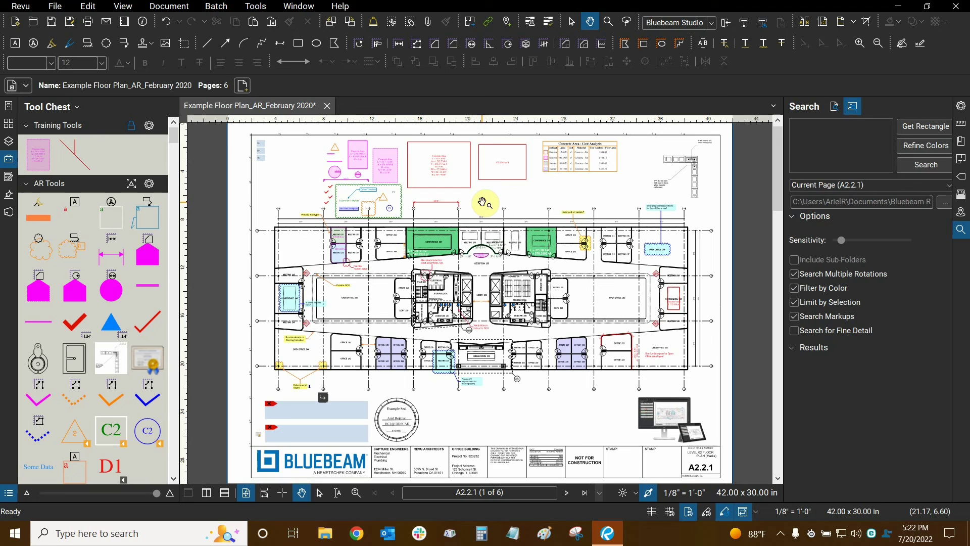
Step: Replace the Search panel with Measurements, showing the Detail 3/4 viewport at 3/4" = 1'-0"
{"action": "left_click", "coordinate": [256, 6]}
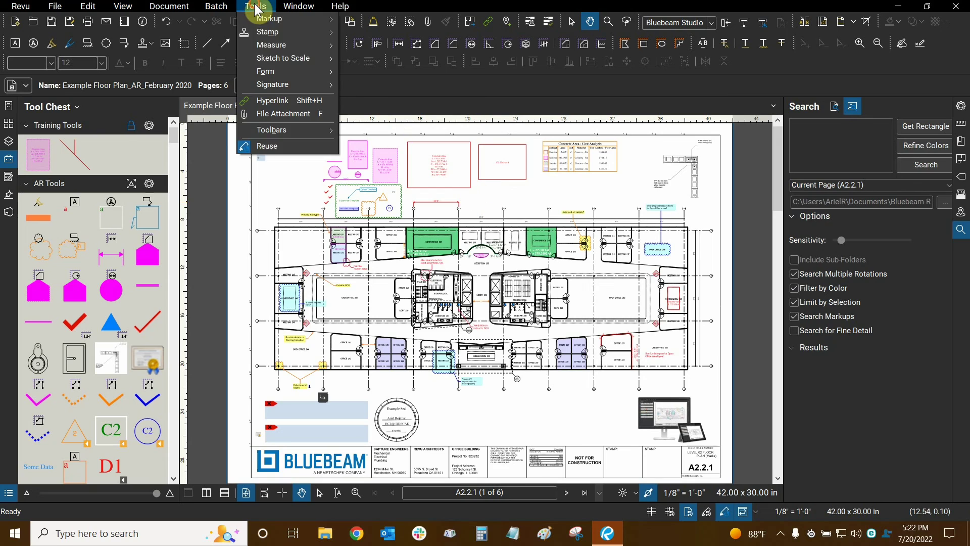
{"action": "mouse_move", "coordinate": [272, 48]}
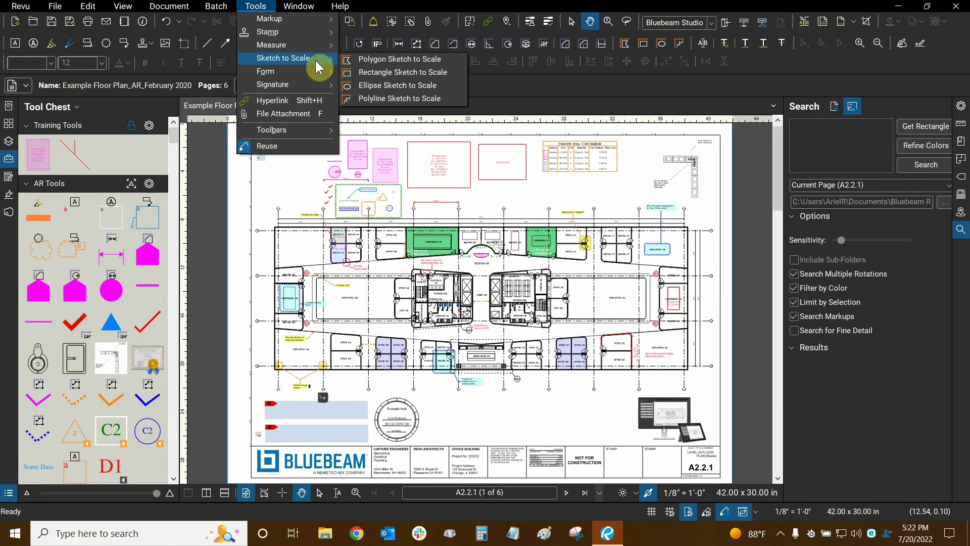
{"action": "left_click", "coordinate": [868, 147]}
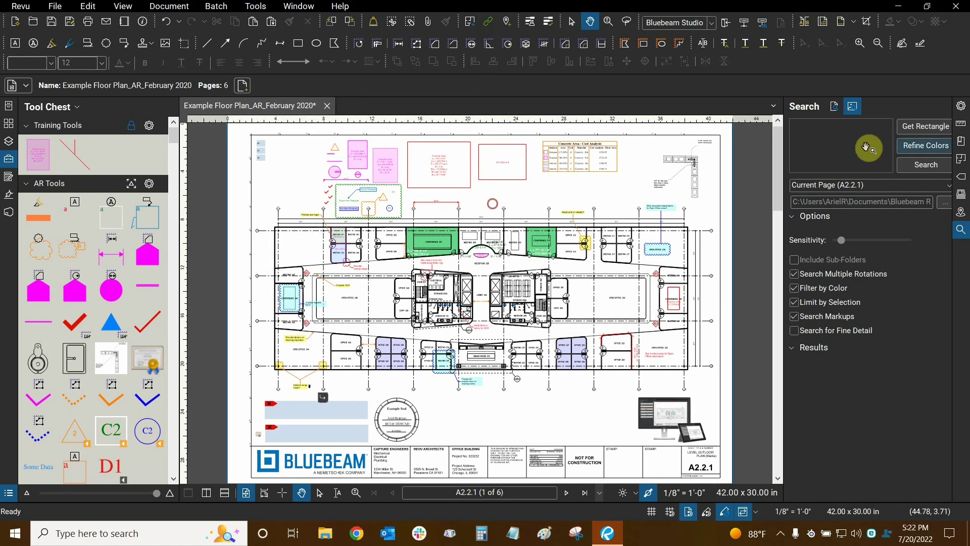
{"action": "left_click", "coordinate": [960, 124]}
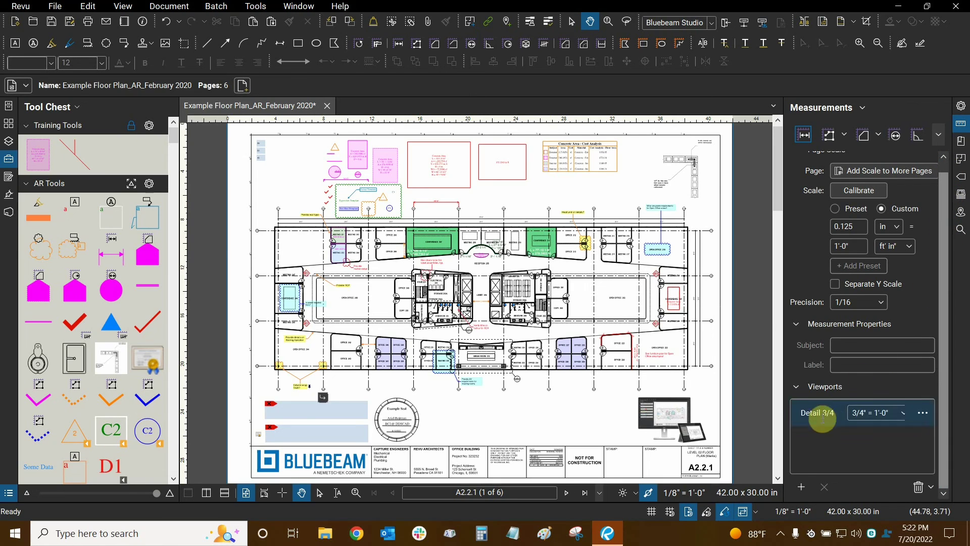
{"action": "left_click", "coordinate": [824, 414]}
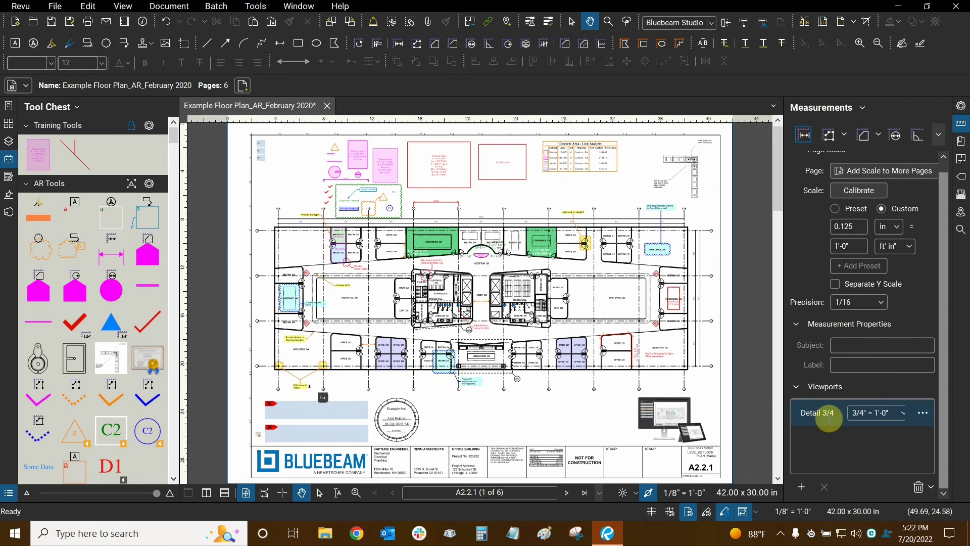